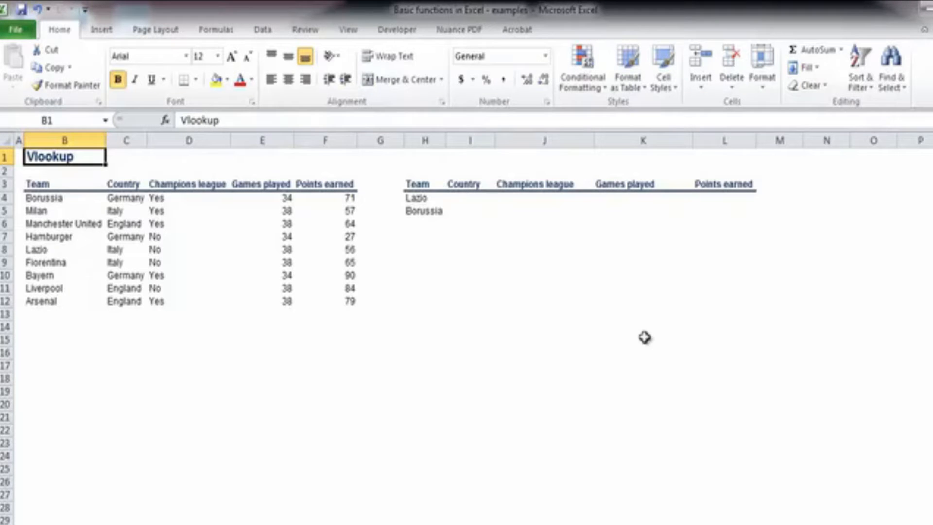
Step: Examine the source table in B3:F12 and the second table in H3:L5
left_click_drag(51, 185, 341, 299)
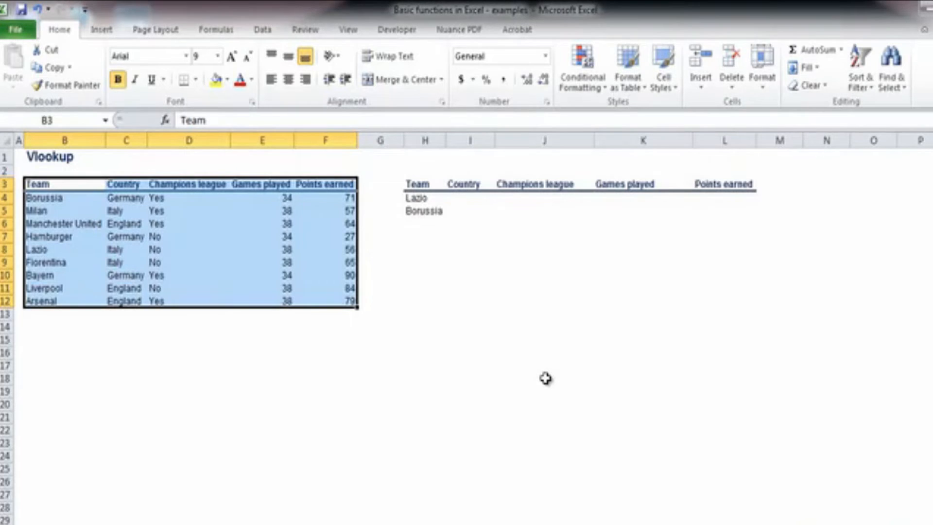
key("Right")
key("Right")
key("Right")
key("Right")
key("Right")
key("Right")
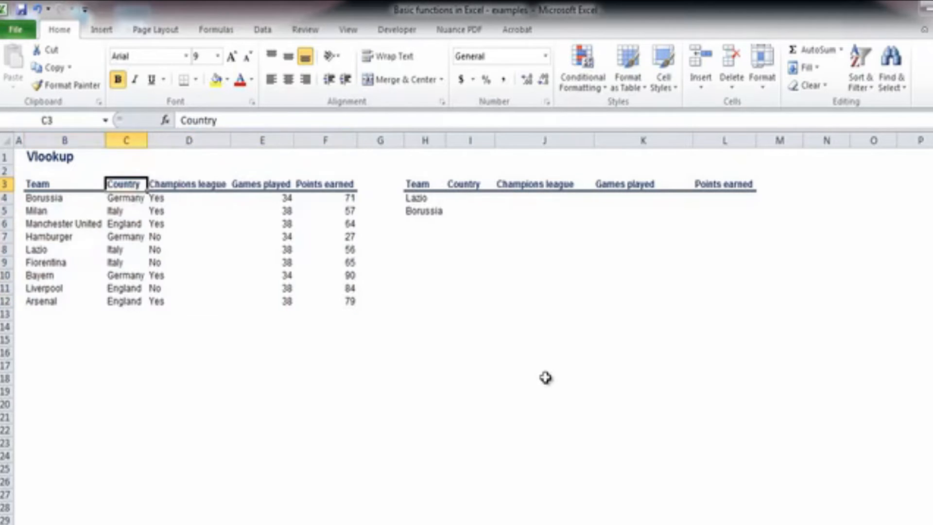
key("ctrl+shift+Right")
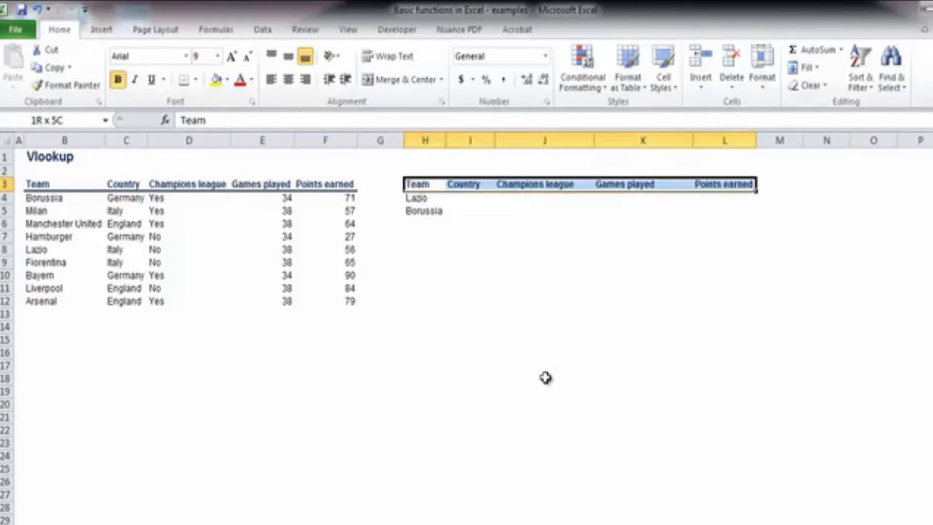
key("shift+Down")
key("shift+Down")
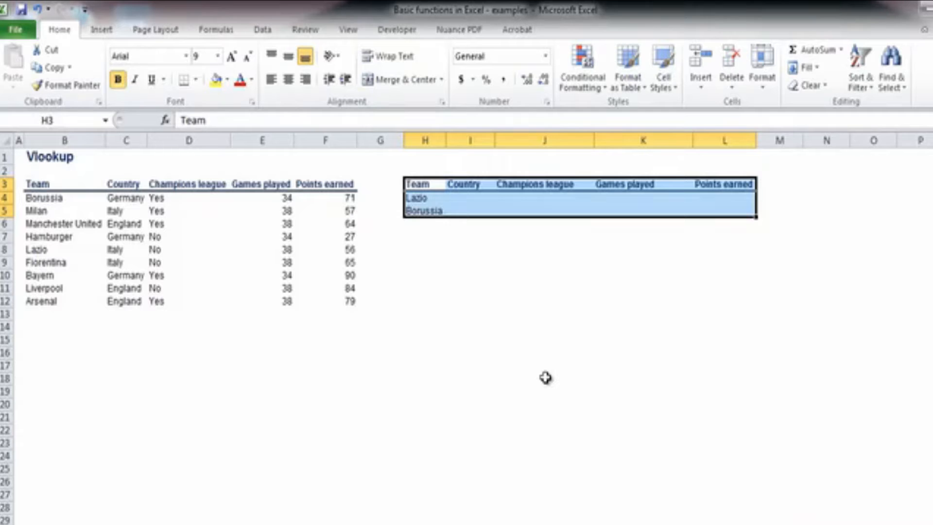
Step: Examine the second table's column headers and the empty cells I4:L5 beneath them
key("Right")
key("Right")
key("Right")
key("Right")
key("Right")
key("Left")
key("Left")
key("Left")
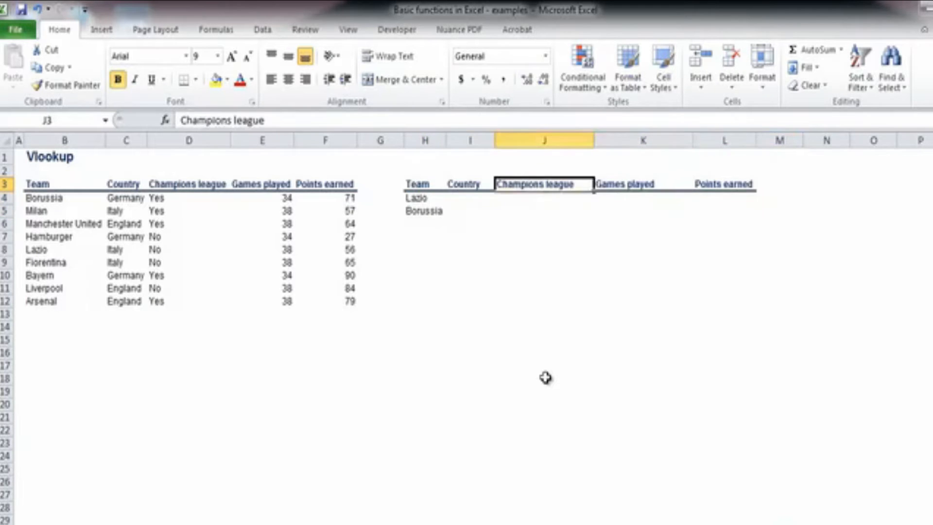
key("Left")
key("Down")
key("shift+Right")
key("shift+Right")
key("shift+Right")
key("shift+Down")
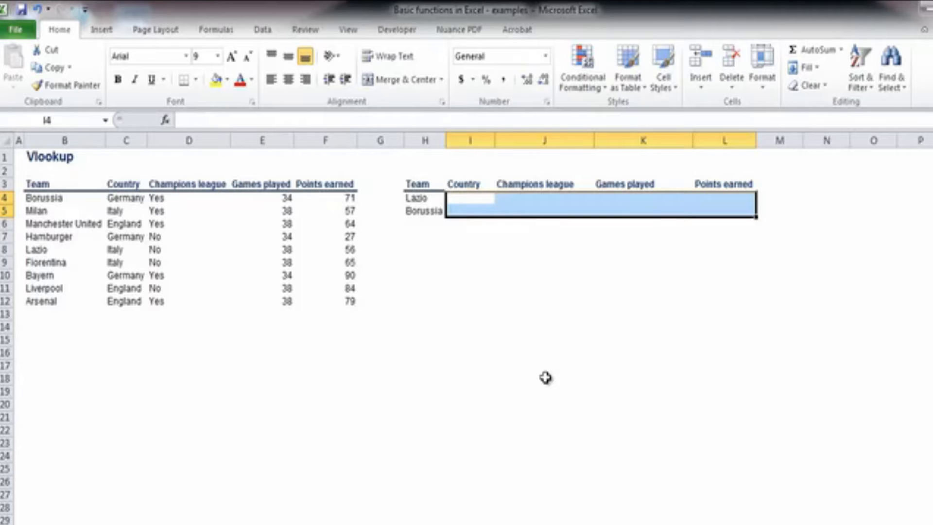
key("Down")
key("Down")
key("Down")
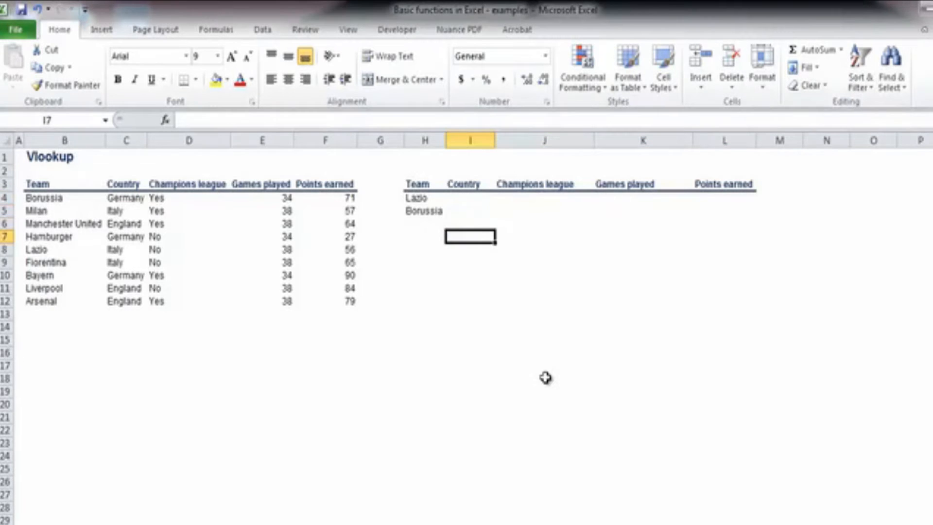
Step: Search for VLOOKUP with Insert Function in cell H8 and open its function arguments
key("Left")
key("Down")
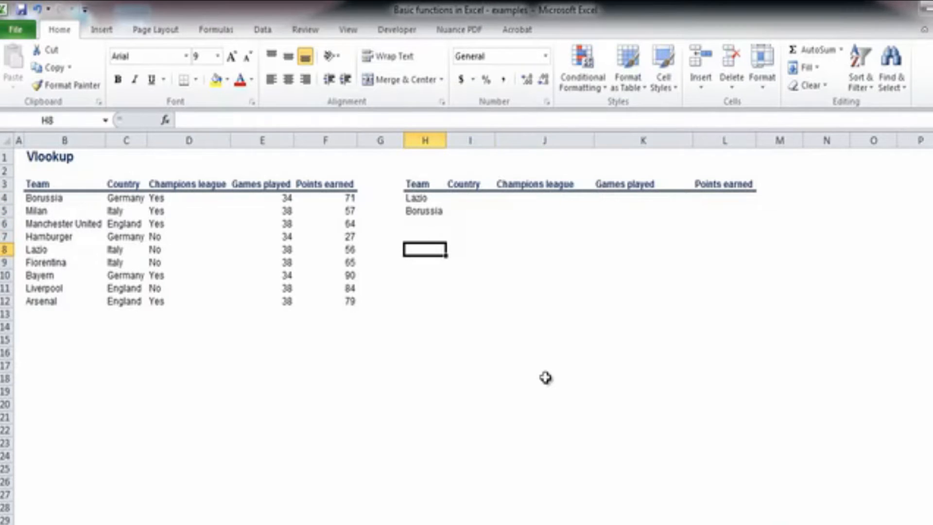
left_click(165, 120)
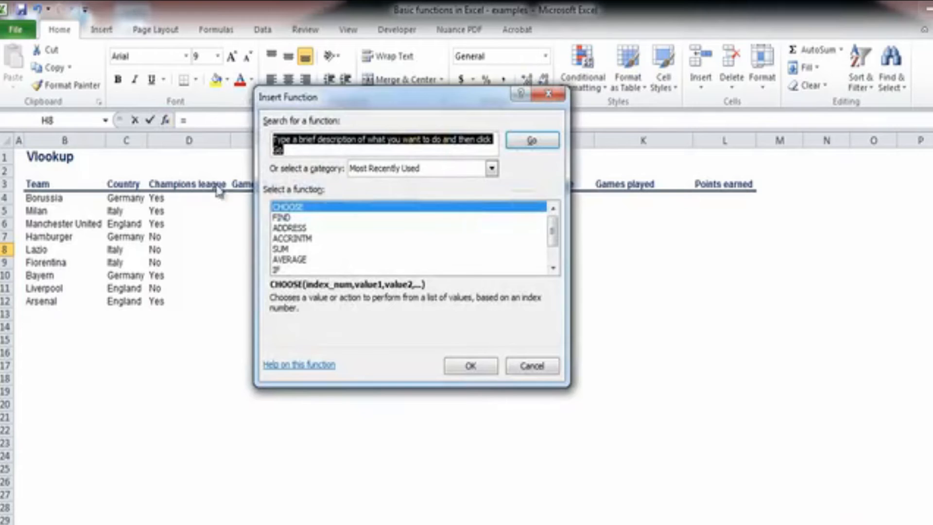
type("VLOOKUP")
key("Return")
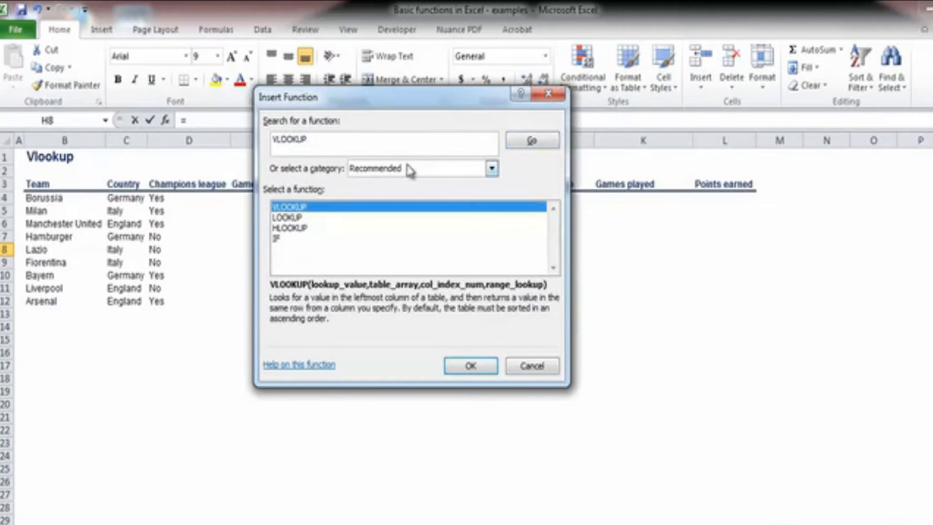
double_click(292, 207)
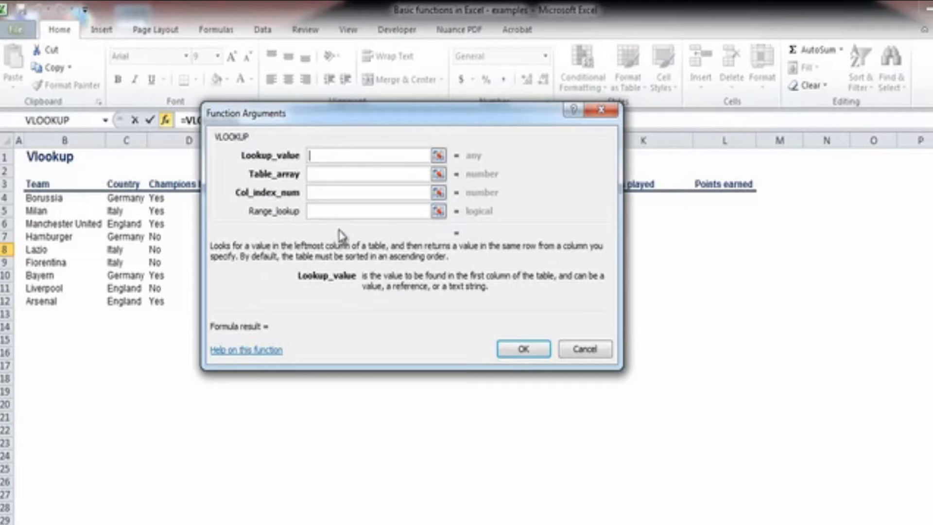
Step: Read the descriptions of the VLOOKUP arguments while keeping both tables in view, and dismiss the function without inserting it
left_click_drag(310, 124, 370, 200)
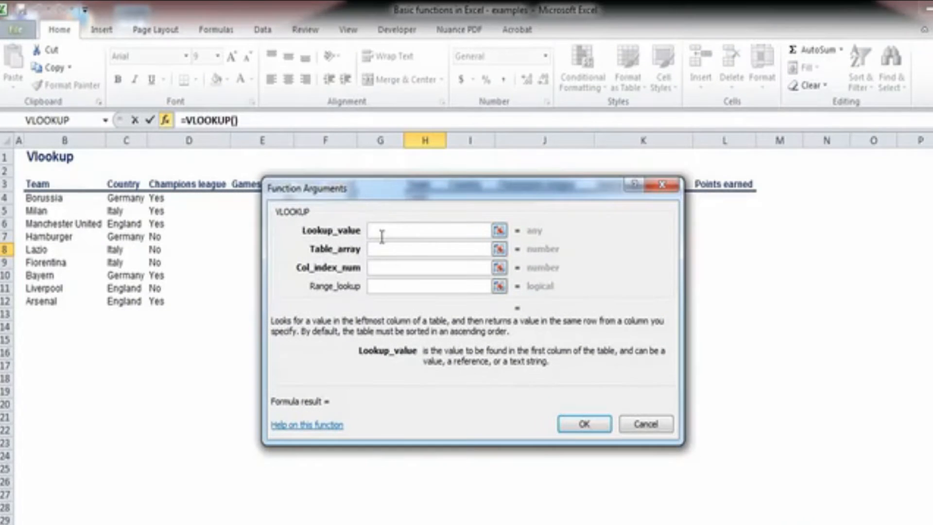
mouse_move(428, 198)
left_mouse_down()
mouse_move(411, 414)
mouse_move(414, 310)
left_mouse_up()
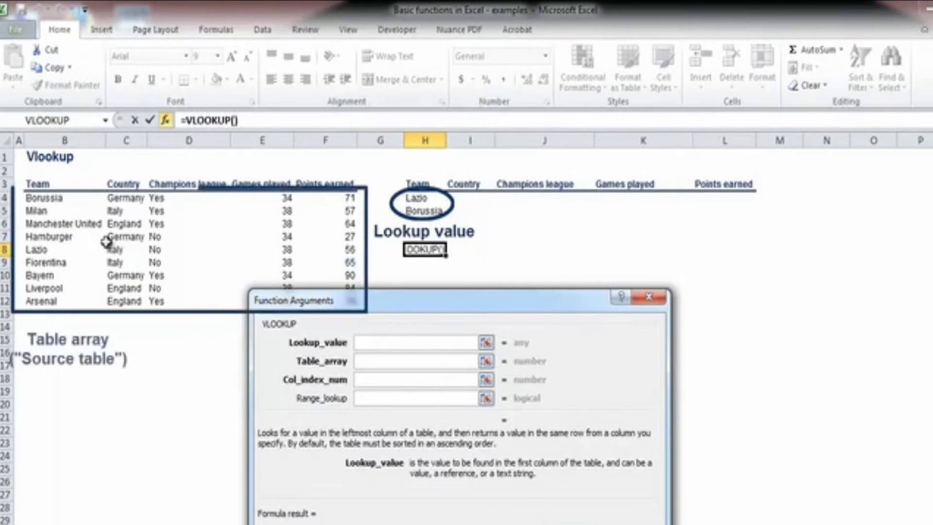
left_click(370, 360)
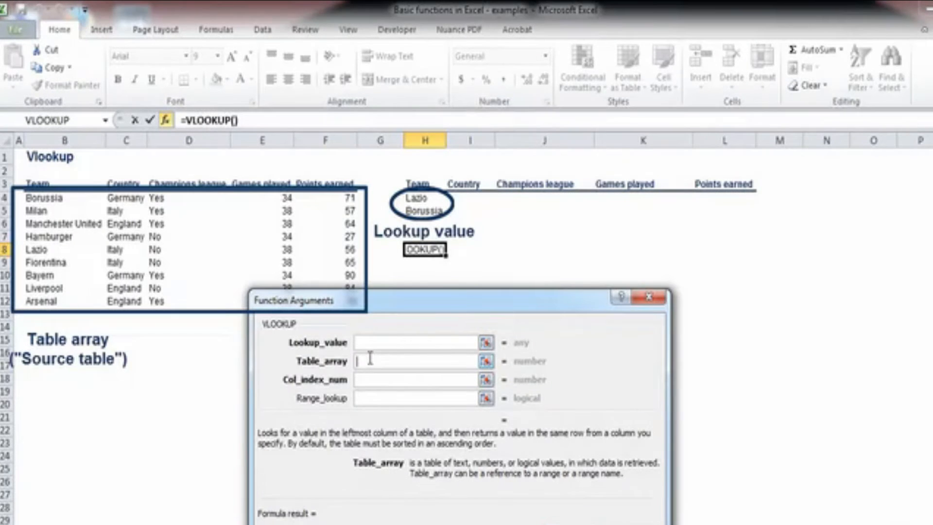
left_click_drag(347, 307, 477, 316)
left_click(501, 386)
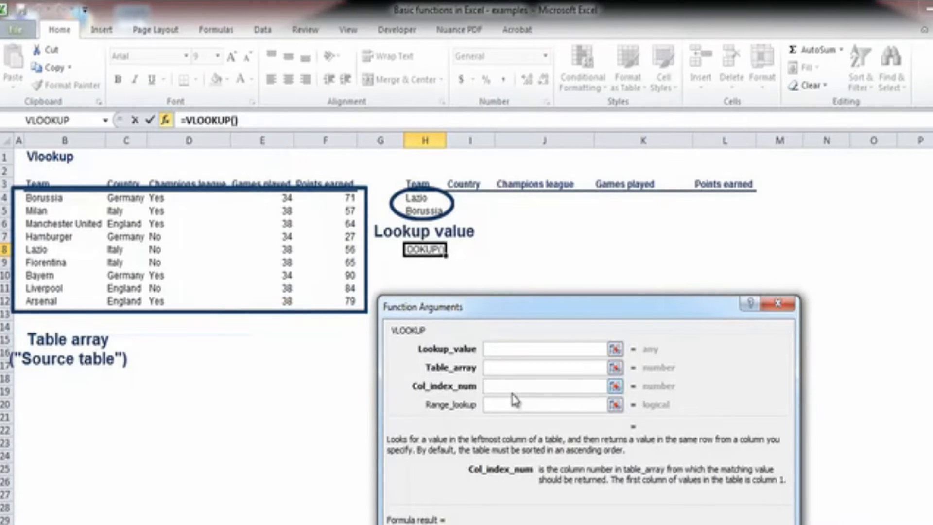
left_click(516, 404)
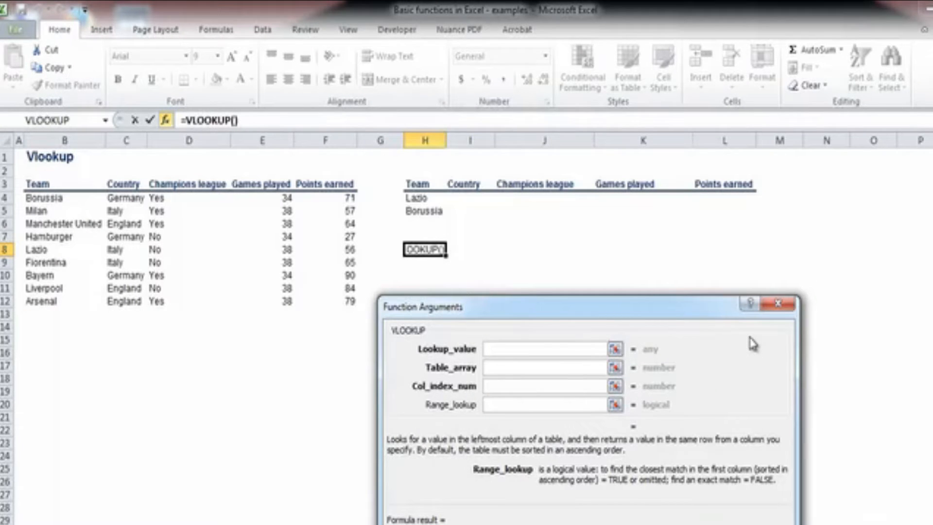
left_click(778, 306)
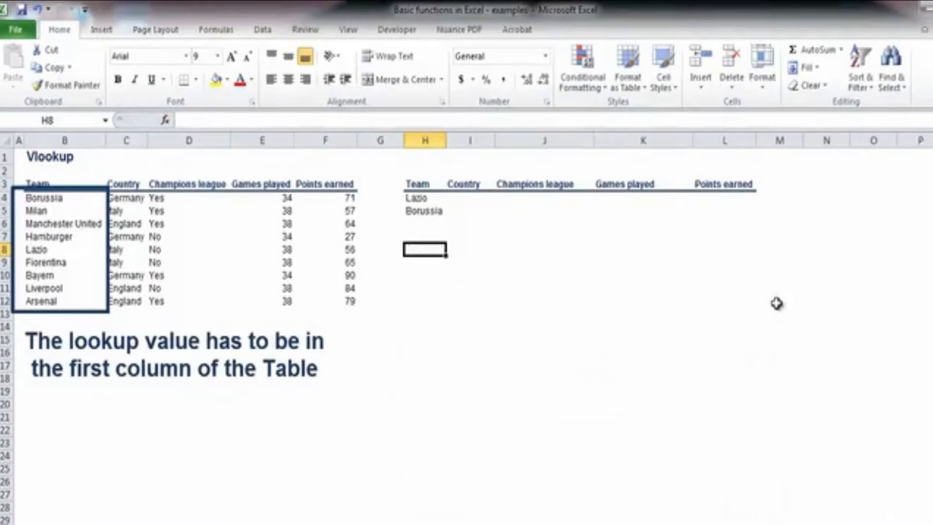
Step: Compare the lookup teams in H4:H5 with the team names in B4:B12, the source table's first column
left_click_drag(413, 198, 423, 211)
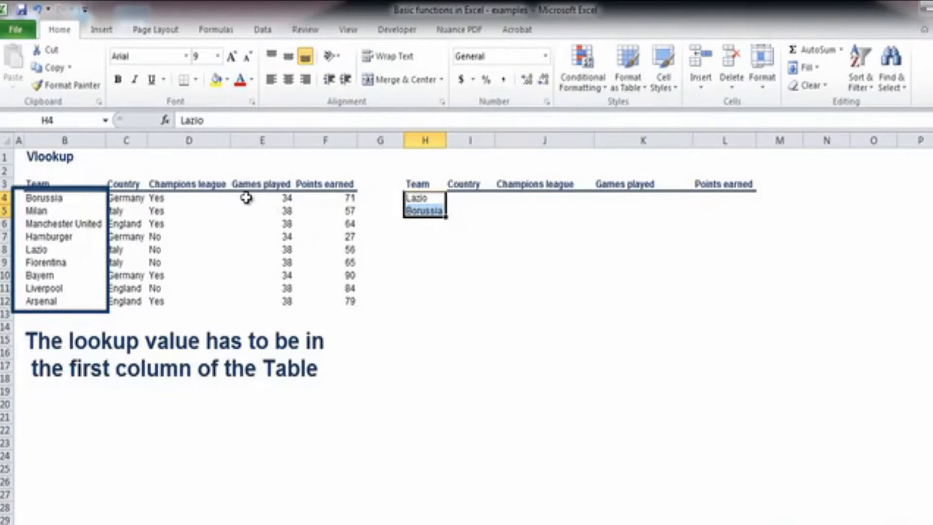
left_click_drag(83, 194, 61, 299)
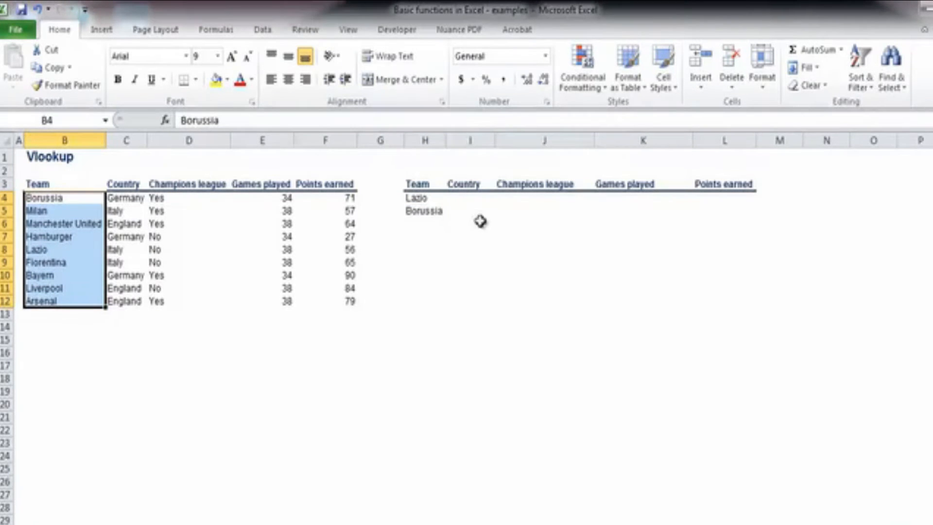
left_click(472, 199)
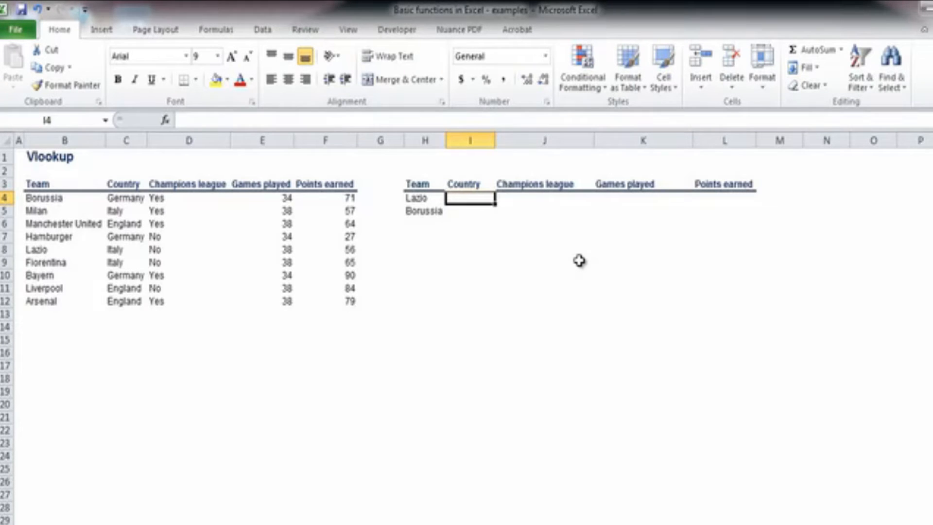
key("Left")
key("Down")
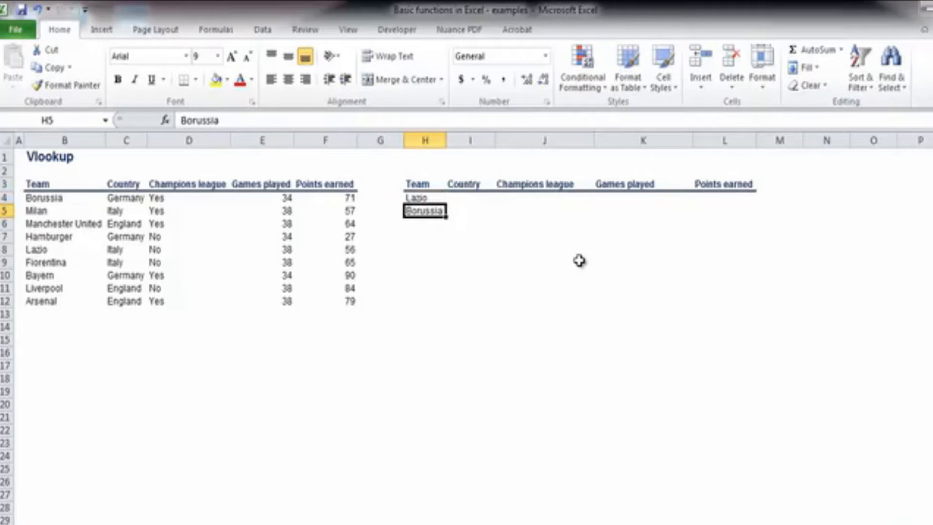
Step: Examine the source data from the Team column in B4:B12 across its neighbouring columns
key("Left")
key("Left")
key("Up")
key("Left")
key("ctrl+Left")
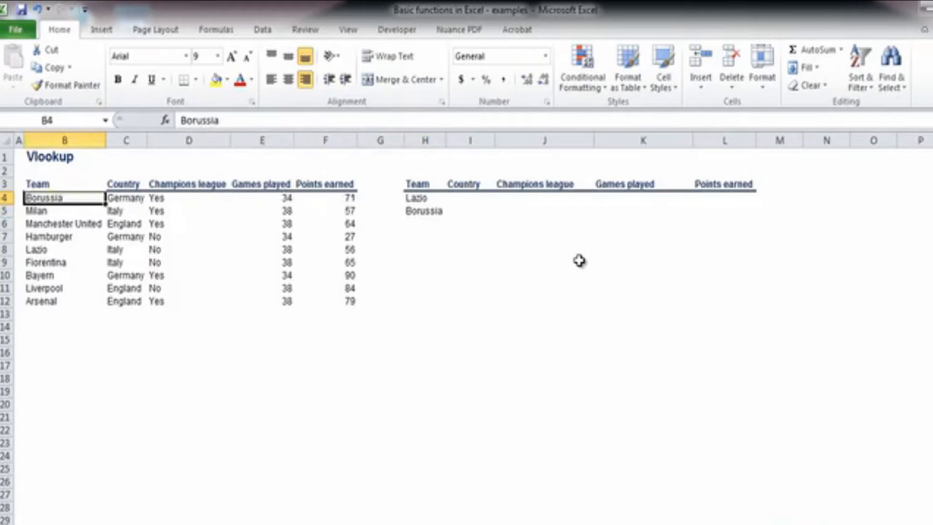
key("ctrl+shift+Down")
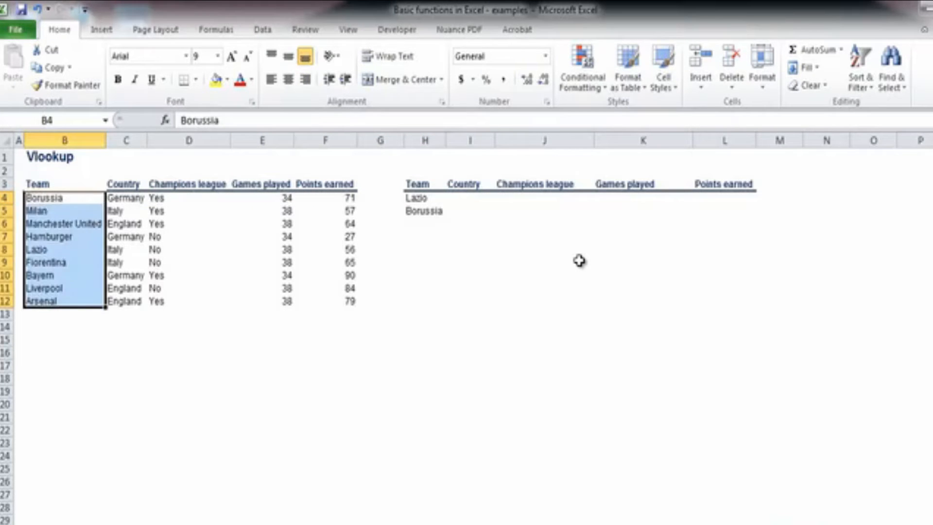
key("shift+Right")
key("shift+Right")
key("shift+Right")
key("shift+Right")
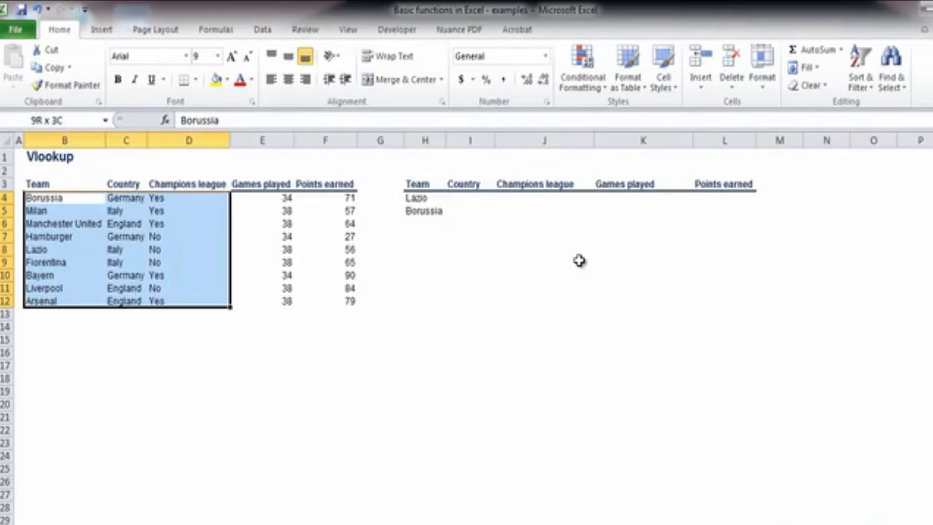
Step: Enter the formula +VLOOKUP(H4,B4:F12,2,FALSE) in cell I4 to retrieve Lazio's country
key("Right")
key("Right")
key("Right")
key("Right")
key("Right")
key("Right")
key("Right")
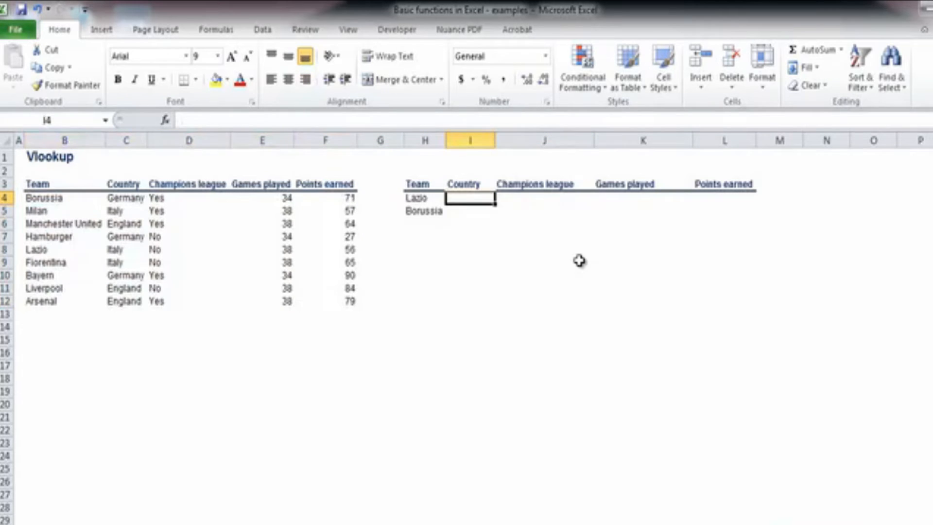
type("+VLOOK")
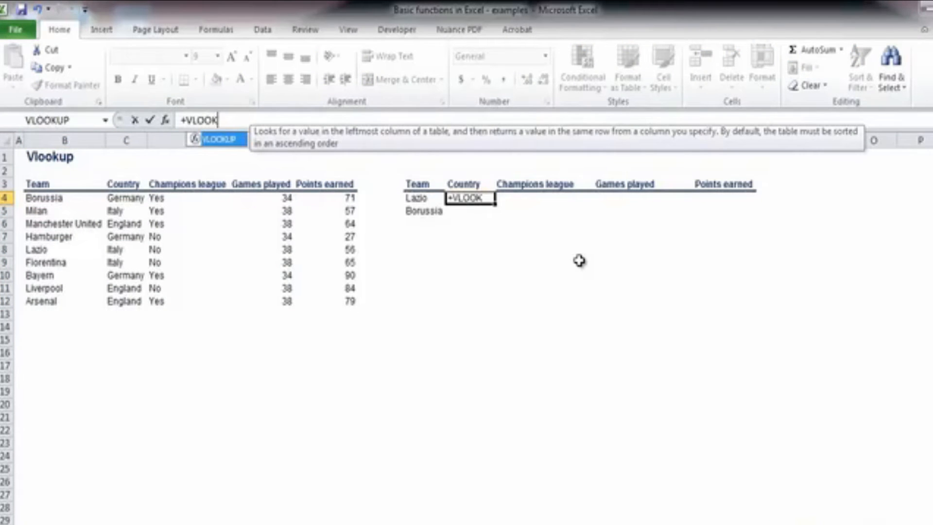
type("UP(")
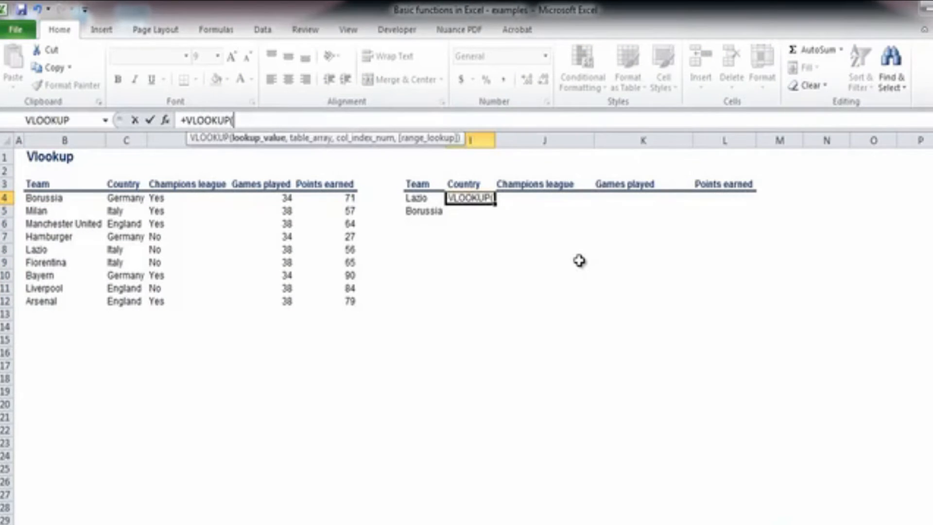
left_click(416, 199)
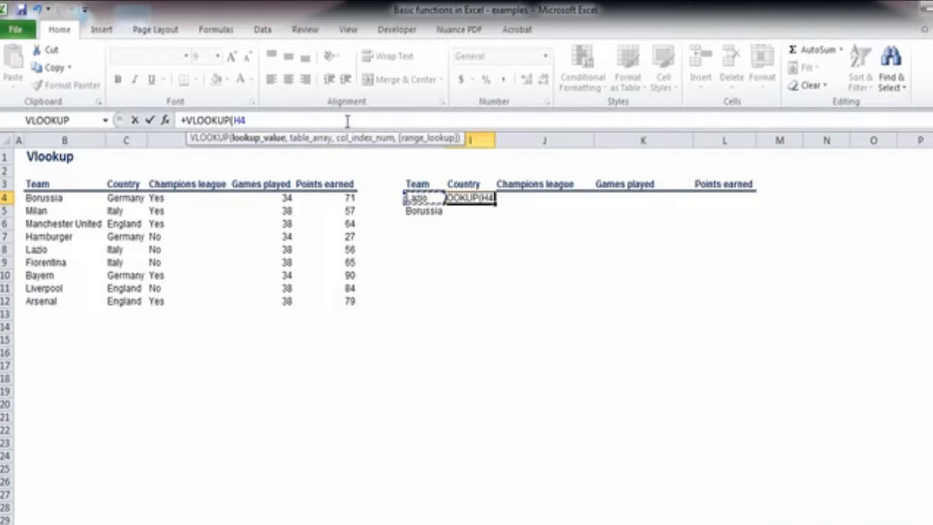
type(",")
left_click_drag(42, 201, 333, 301)
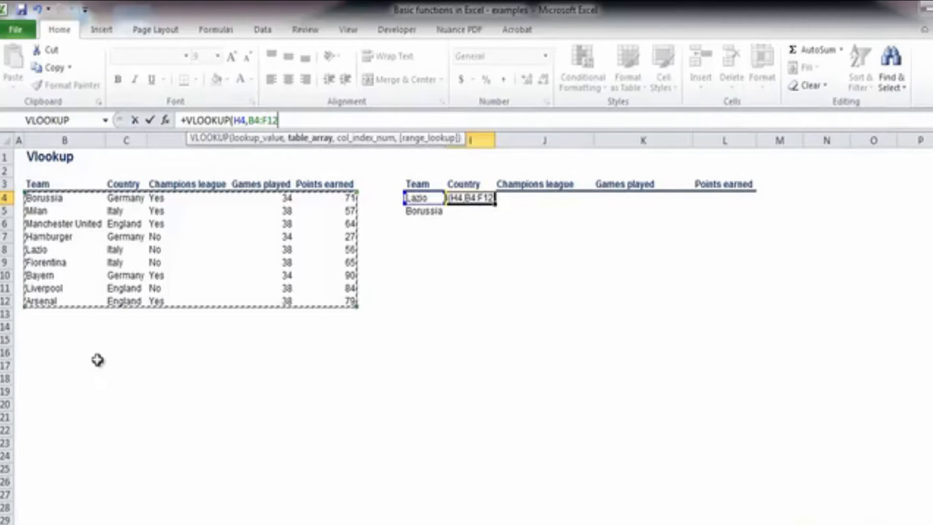
type(",2")
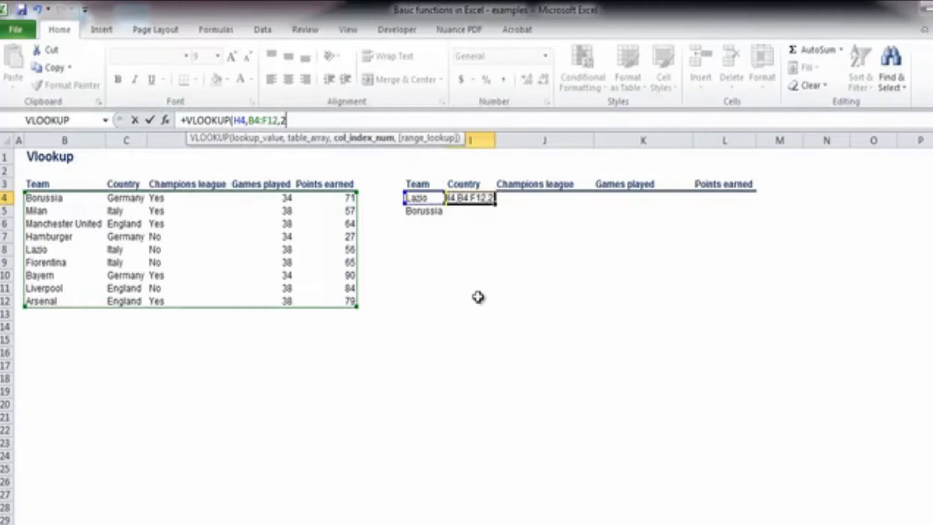
type(",f")
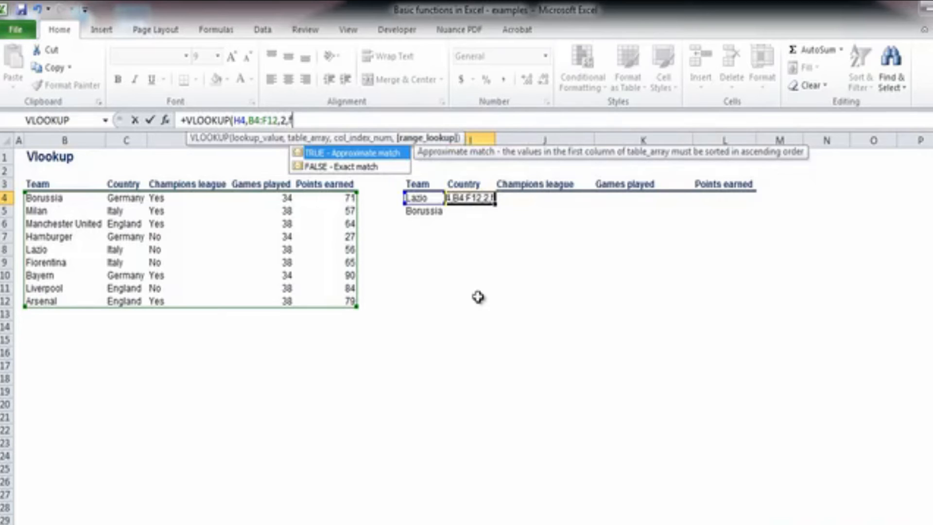
type("alse)")
key("Return")
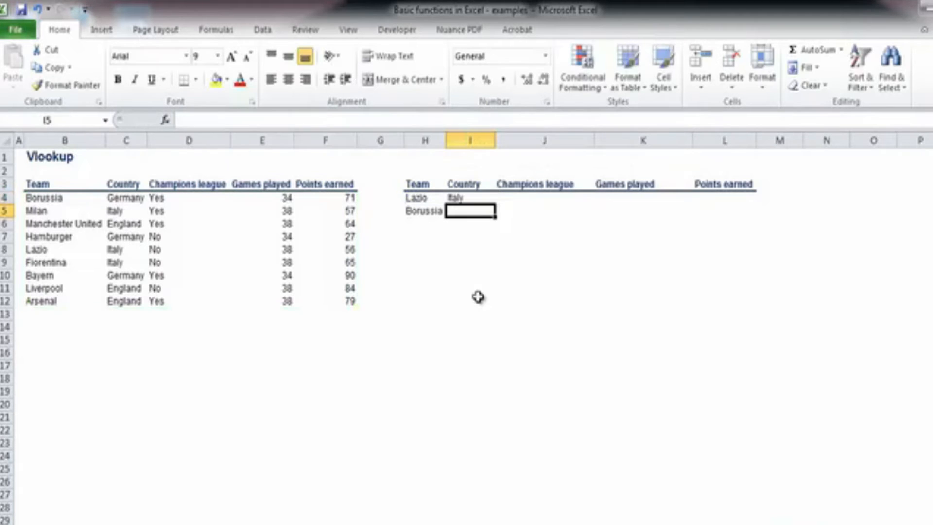
Step: Check the lookup formula in I4 against Lazio's team and country cells in the source table
key("Up")
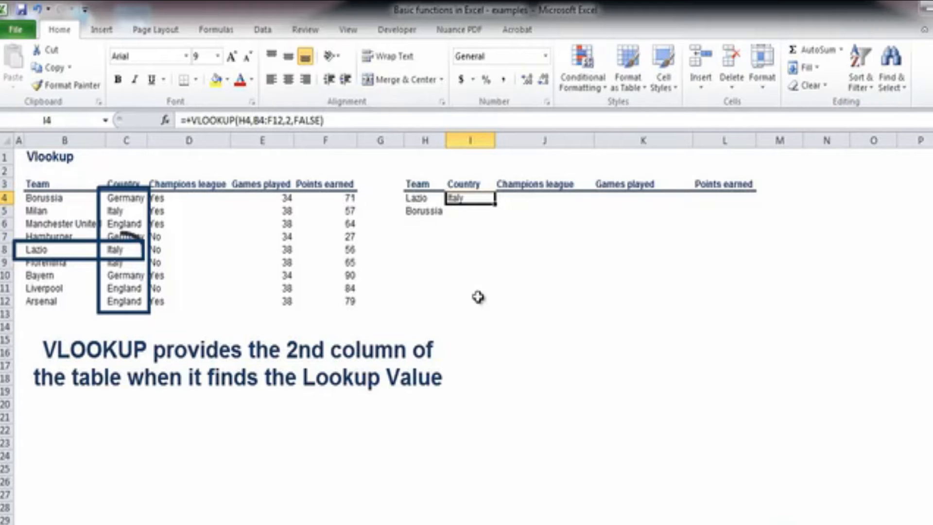
left_click(51, 252)
left_click(122, 249)
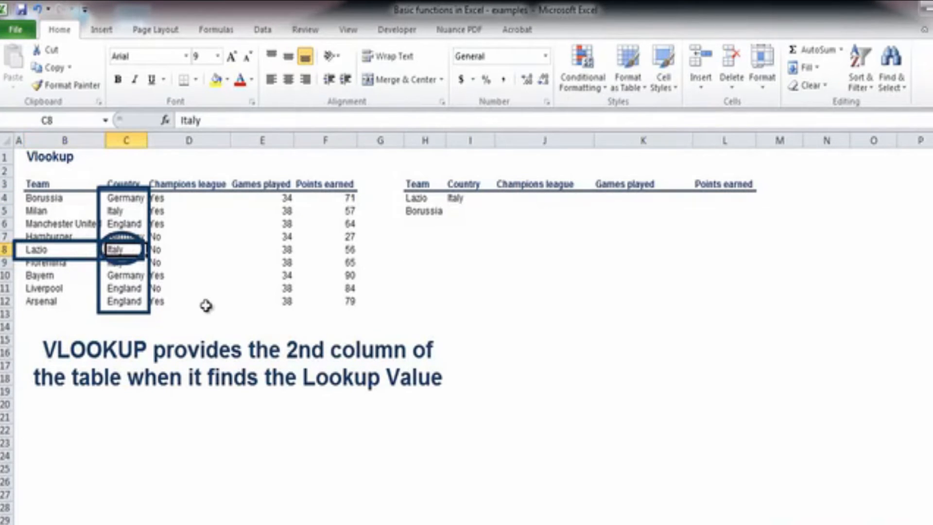
left_click(466, 198)
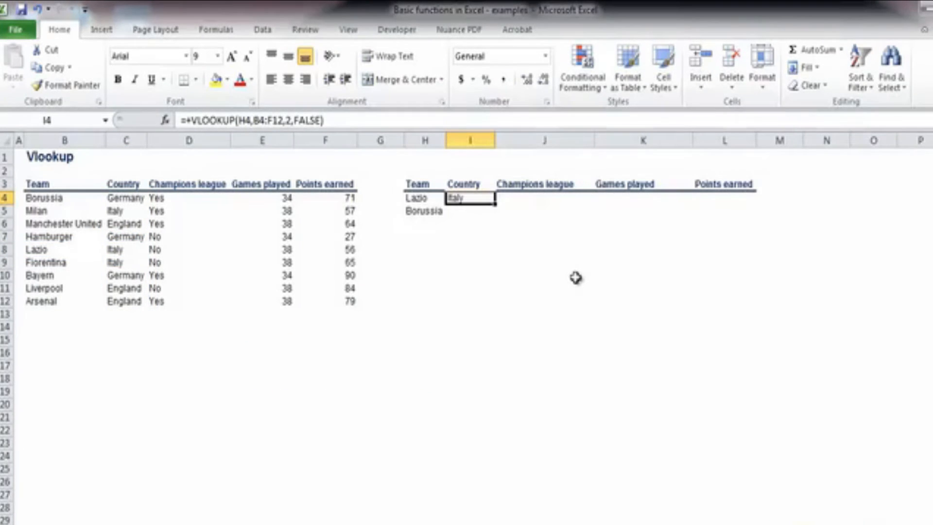
Step: Try to fill Borussia's country by copying the lookup formula from I4 into I5
key("ctrl+c")
key("Down")
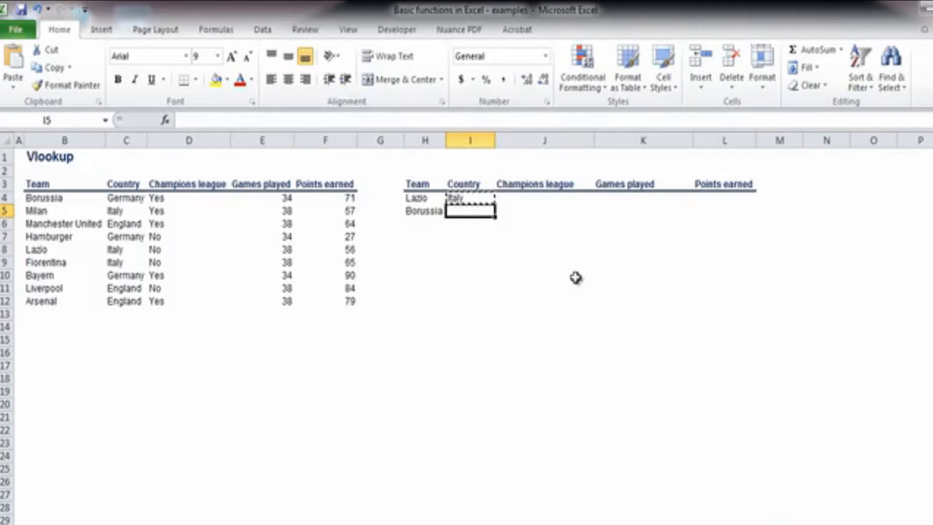
key("ctrl+v")
key("Escape")
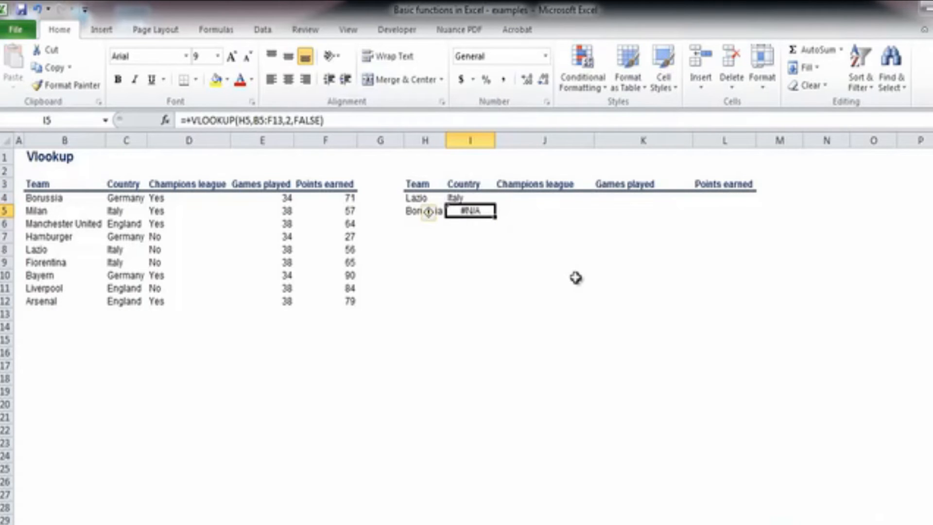
left_click(534, 274)
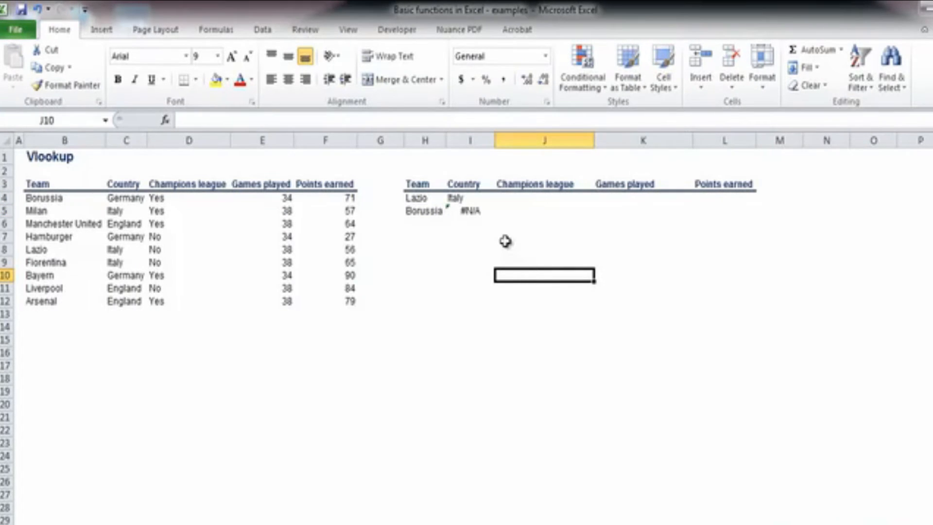
left_click(476, 210)
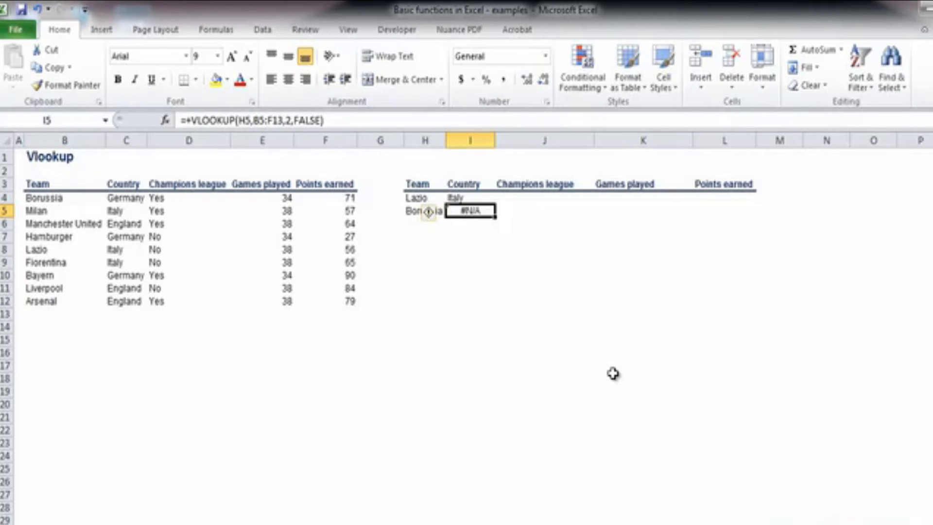
Step: Compare the lookup team in H5 with Borussia in B4, and inspect the table range in I5's formula
key("Down")
key("Down")
key("Down")
key("Left")
key("Up")
key("Up")
key("Up")
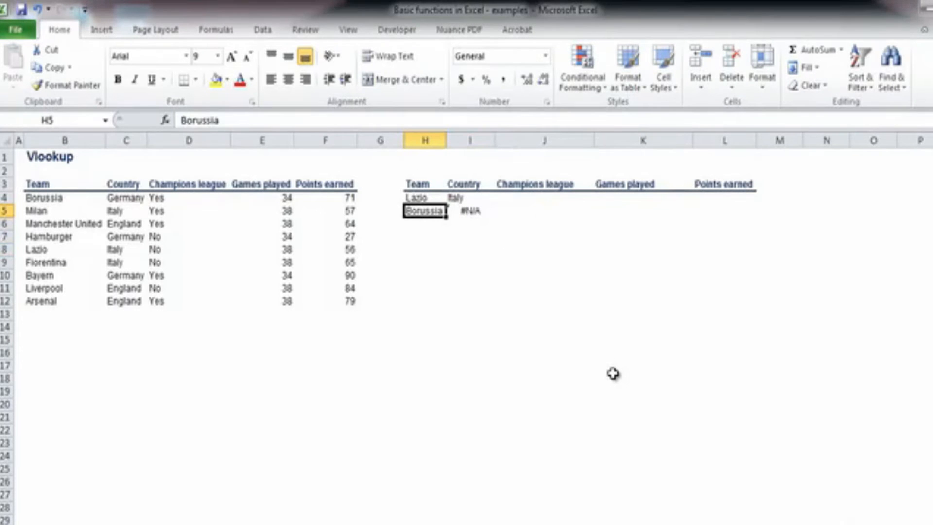
key("Left")
key("Left")
key("Left")
key("Left")
key("Left")
key("Left")
key("Up")
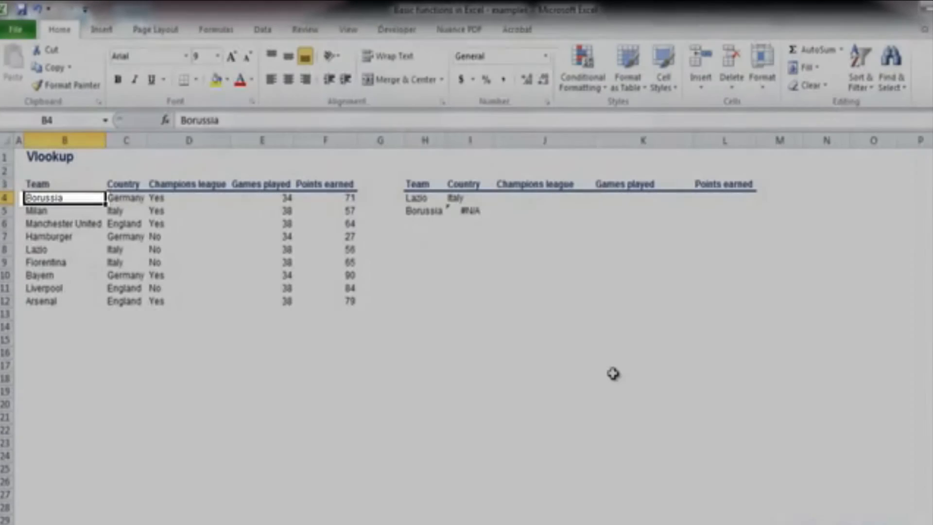
key("Right")
key("Right")
key("Right")
key("Right")
key("Right")
key("Right")
key("Down")
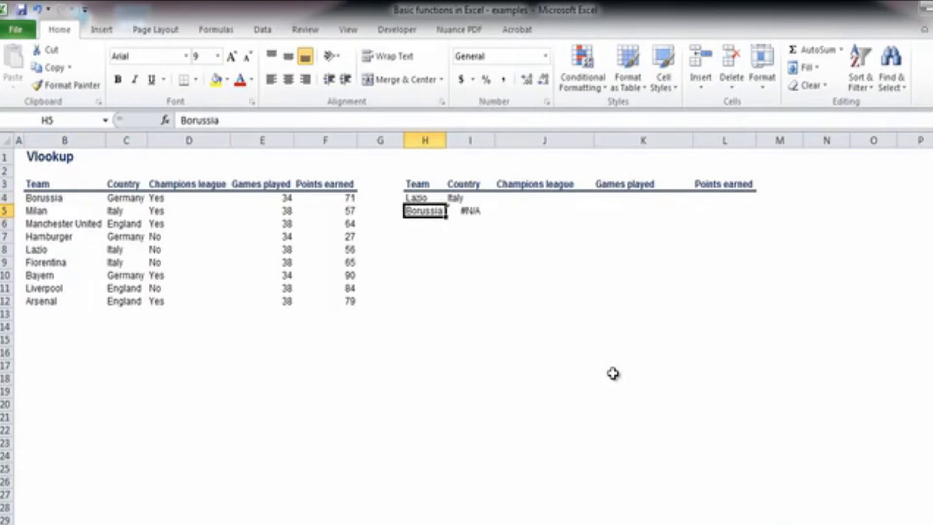
key("Right")
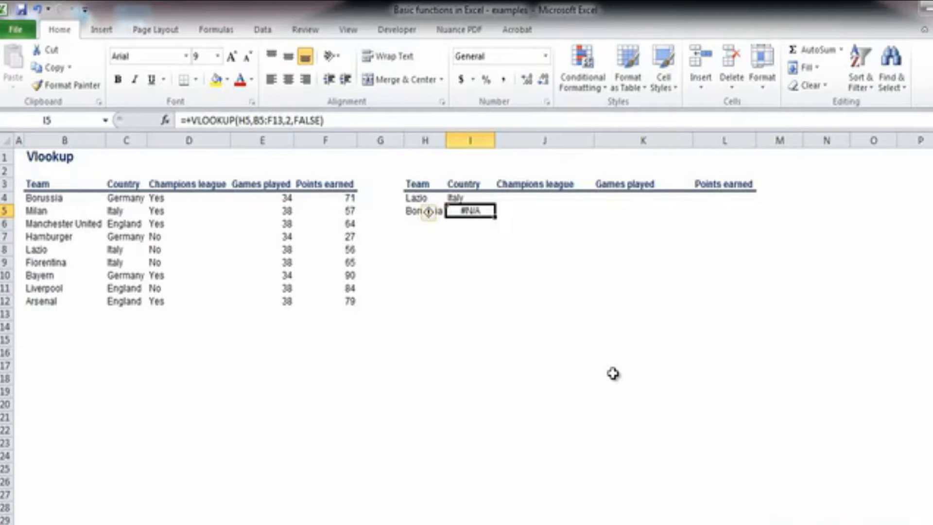
key("F2")
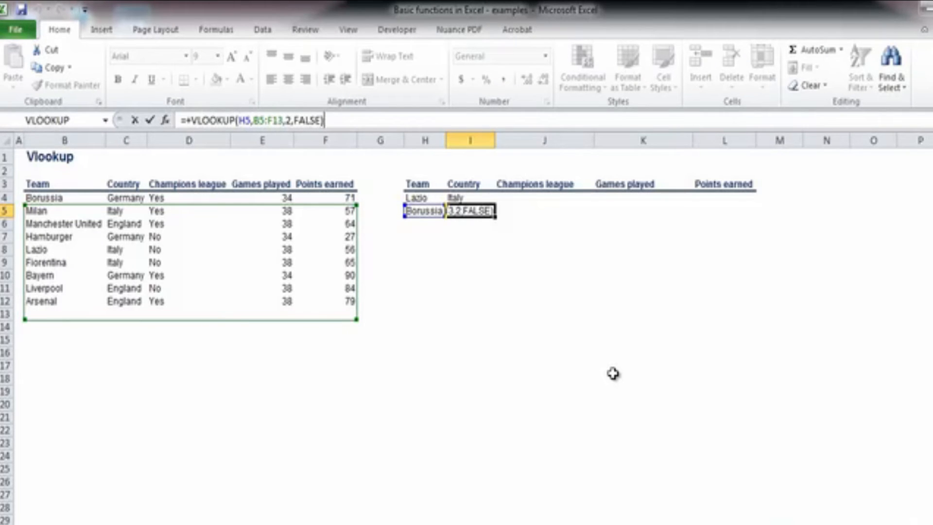
key("Escape")
Step: Make the table range in I4's lookup formula absolute as $B$4:$F$12
key("Up")
key("F2")
key("Left")
key("Left")
key("Left")
key("Left")
key("Left")
key("Left")
key("Left")
key("Left")
key("Left")
key("Left")
key("Left")
key("Left")
key("Left")
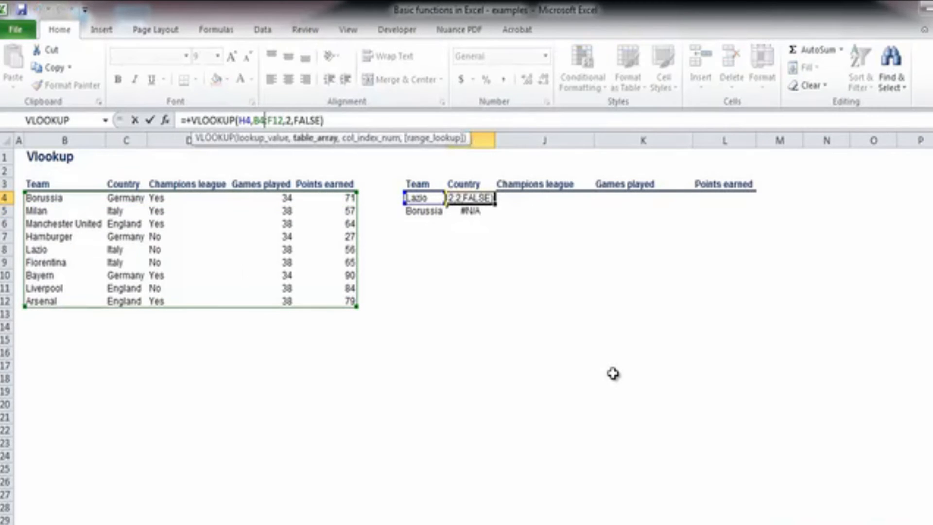
key("F4")
key("Right")
key("Right")
key("F4")
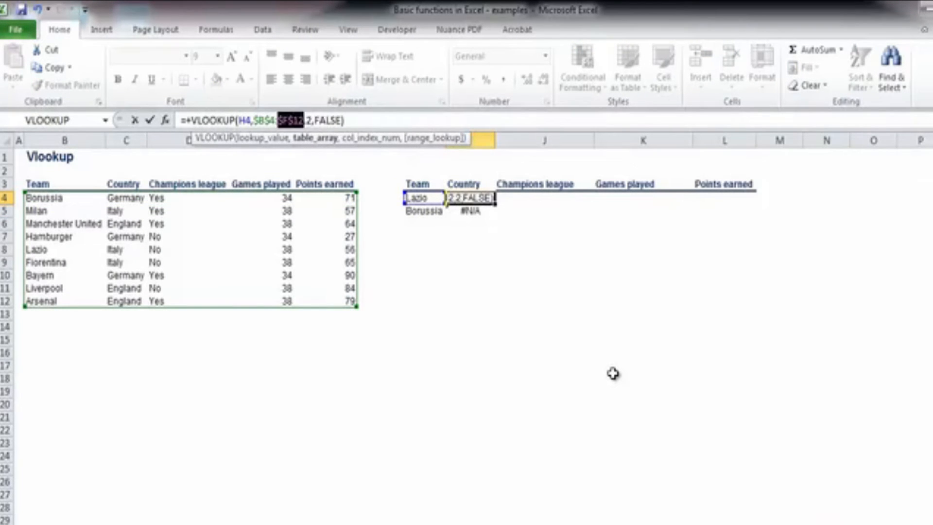
key("Return")
Step: Copy the lookup formula with the fixed table range from I4 into I5 to retrieve Borussia's country
key("Up")
key("ctrl+c")
key("Down")
key("ctrl+v")
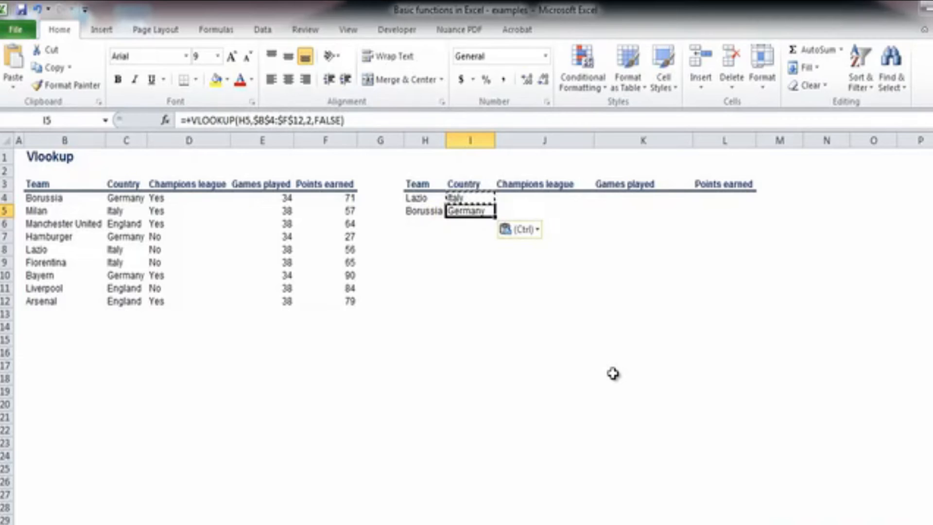
key("Escape")
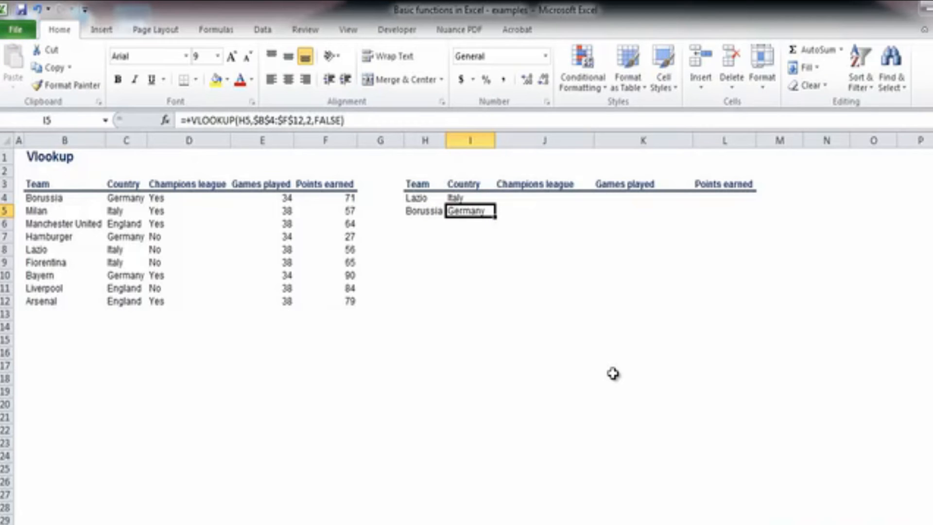
Step: Check the country in I5 against Borussia's row in the source table
key("Left")
key("Left")
key("Left")
key("Left")
key("Left")
key("Left")
key("Up")
key("Right")
key("Right")
key("Right")
key("Right")
key("Right")
key("Right")
Step: Try to copy the country lookup formula from I4 into the Champions league cell J4 and inspect its references
key("ctrl+c")
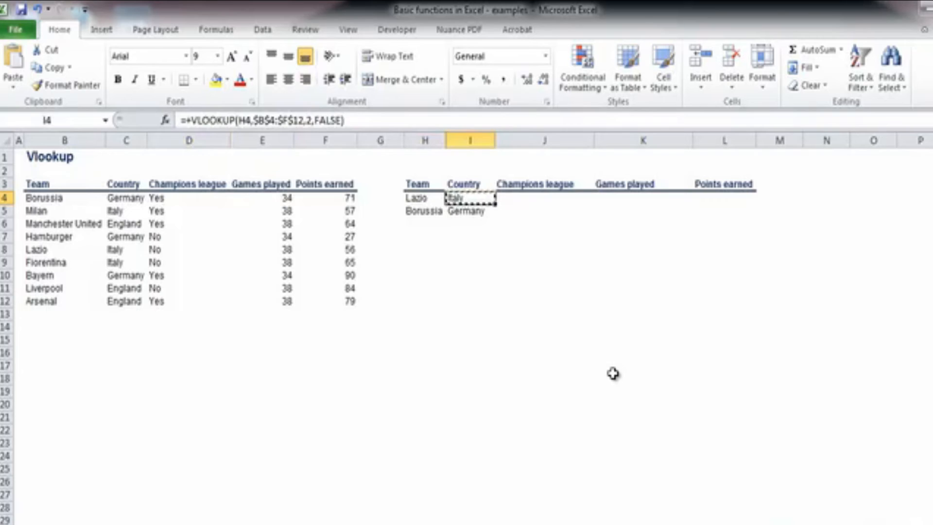
key("Right")
key("ctrl+v")
key("Escape")
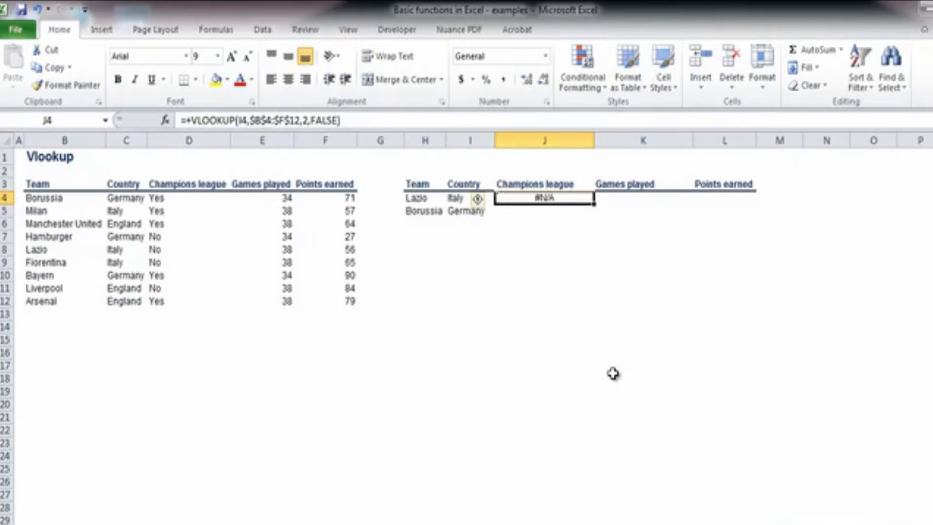
key("F2")
key("Escape")
Step: Lock the column of the lookup value in I4's formula as $H4
key("Left")
key("F2")
key("Left")
key("Left")
key("Left")
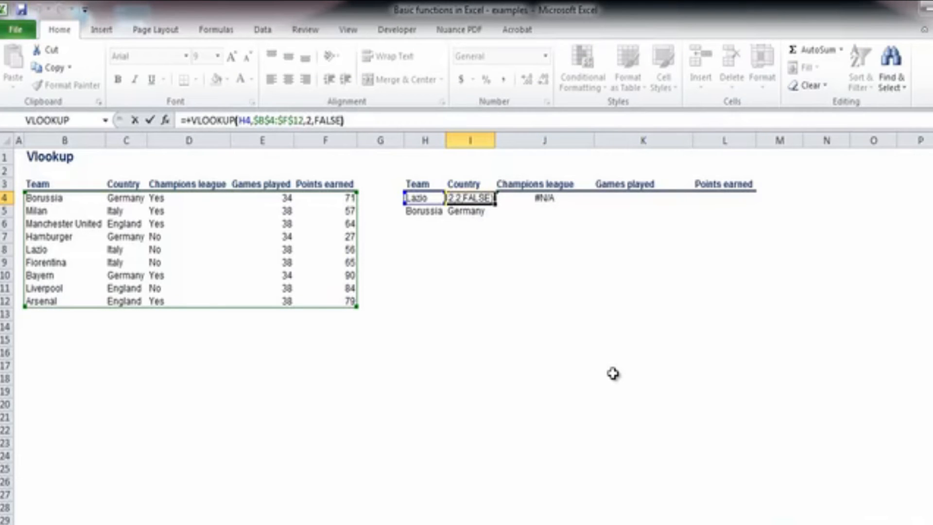
key("Left")
key("Left")
key("Left")
key("Left")
key("Left")
key("Left")
key("Left")
key("Left")
key("Left")
key("Left")
key("Left")
key("Left")
key("Left")
key("Left")
key("Left")
key("Left")
key("Left")
key("Left")
key("Left")
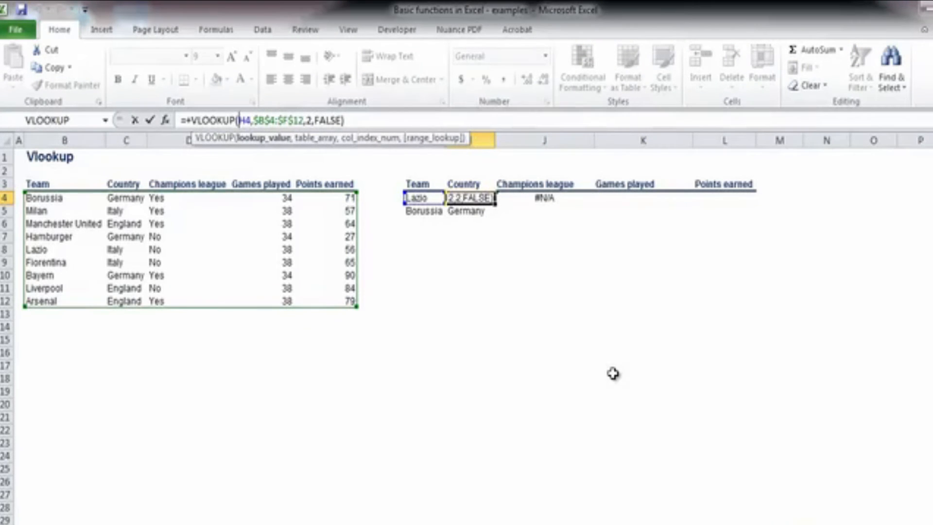
key("F4")
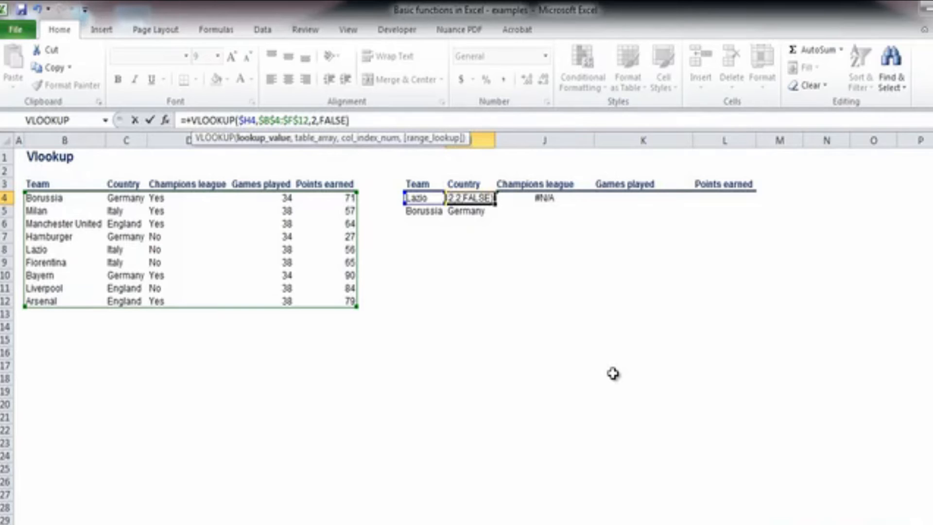
key("Return")
Step: Copy the formula with the locked lookup column from I4 into J4 and check its references
key("Up")
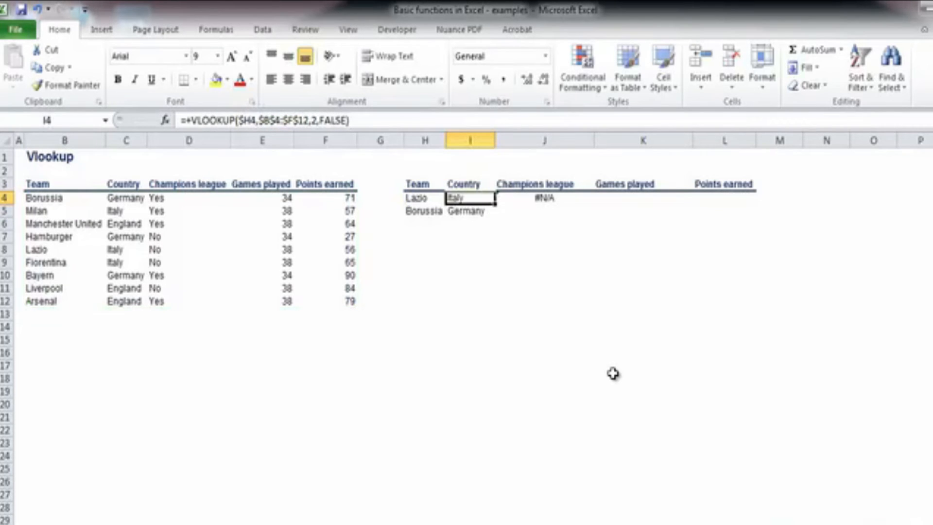
key("ctrl+c")
key("Right")
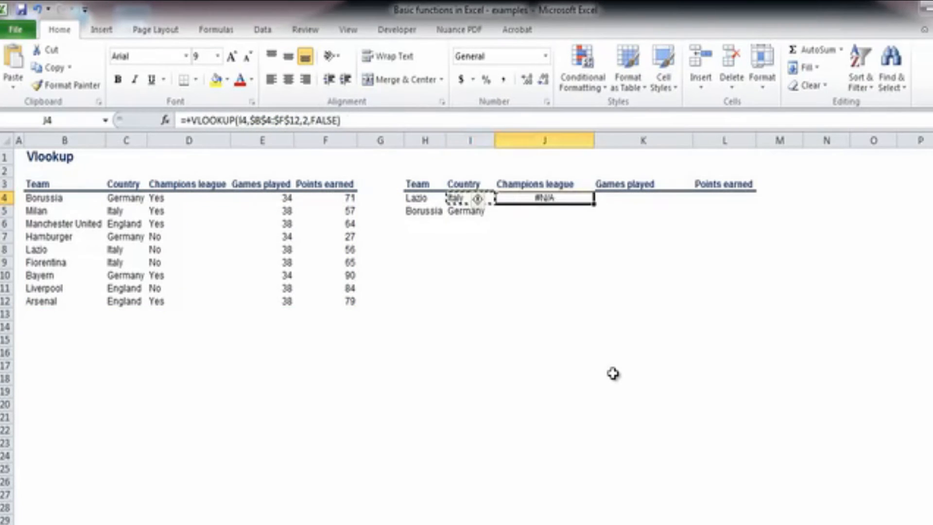
key("ctrl+v")
key("Escape")
key("F2")
key("Escape")
key("F2")
key("Escape")
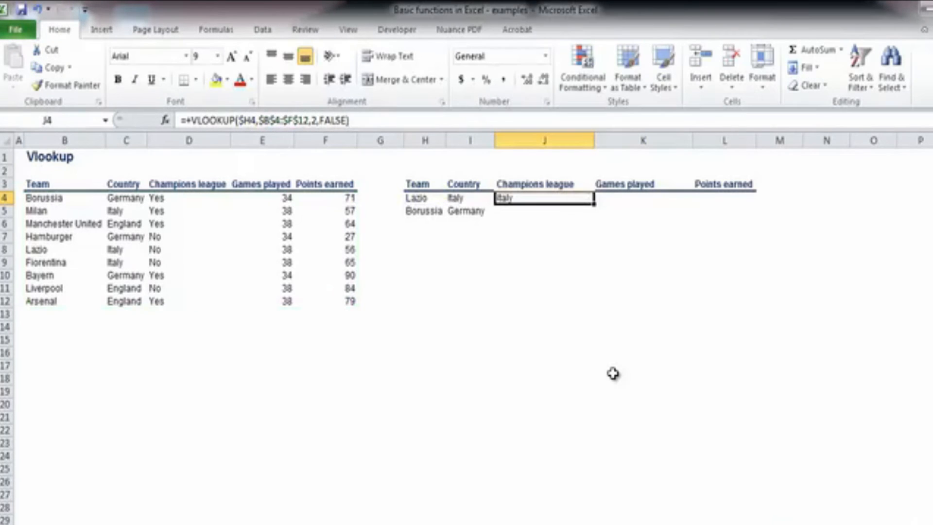
Step: Set the column index in J4's VLOOKUP formula to 3 to retrieve the Champions league value
key("F2")
key("Left")
key("Left")
key("Left")
key("Left")
key("Left")
key("Left")
key("Left")
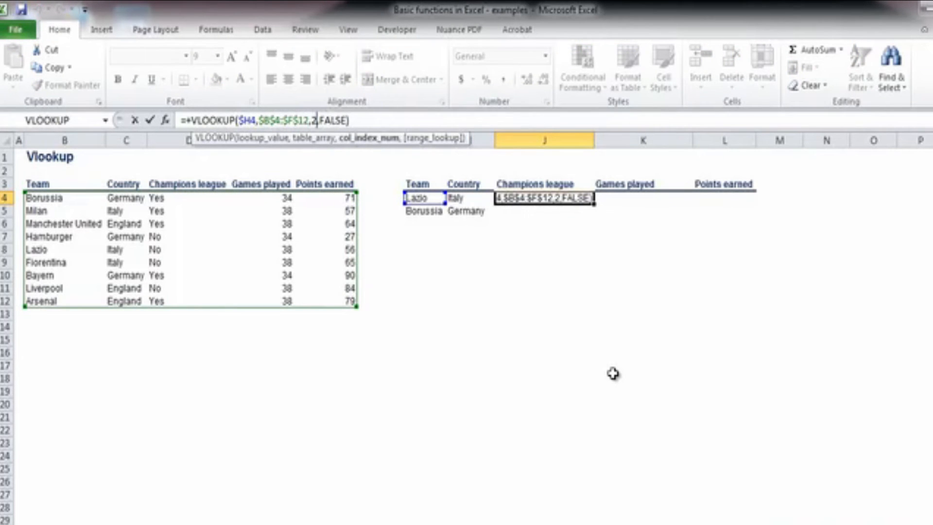
key("BackSpace")
type("3")
key("Return")
Step: Copy the Champions league lookup formula from J4 into J5 for Borussia
key("Up")
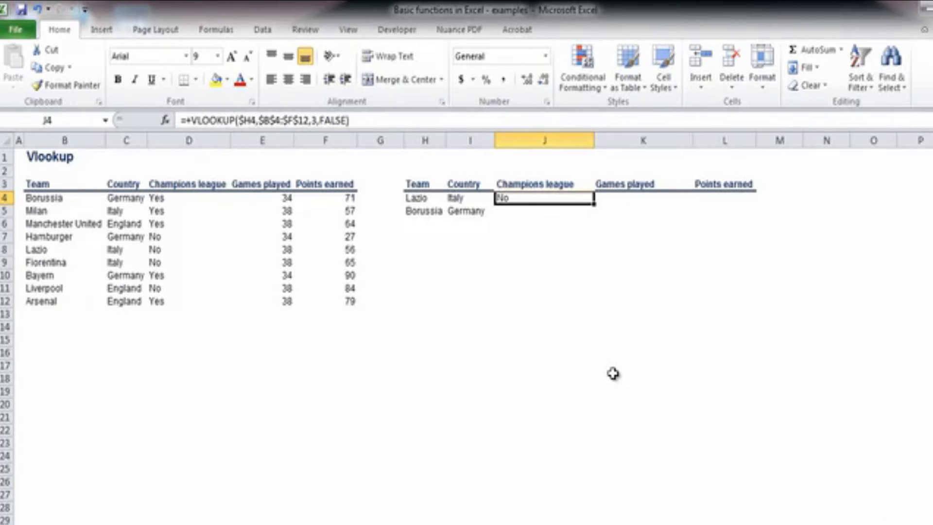
key("ctrl+c")
key("Down")
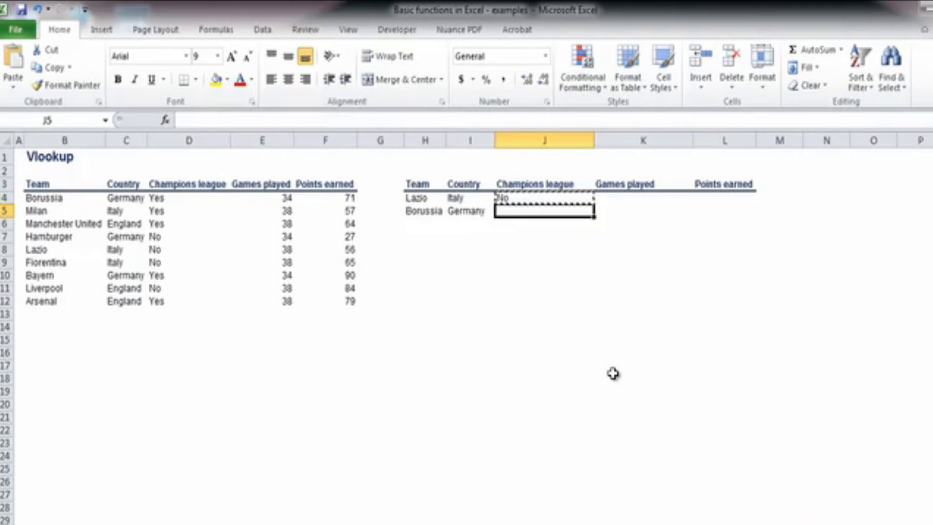
key("ctrl+v")
key("Escape")
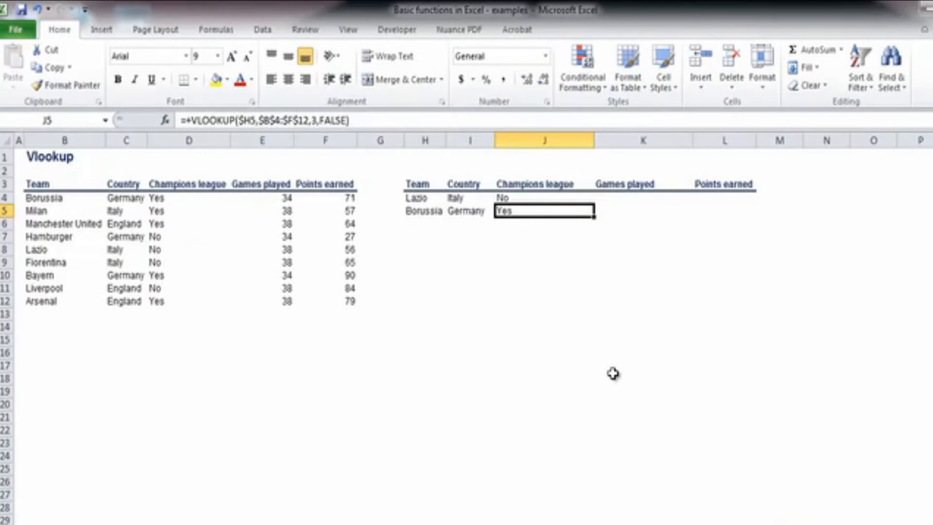
Step: Check the Champions league result for Lazio against its row 8 in the source table
key("Up")
key("Left")
key("Left")
key("Left")
key("Left")
key("Left")
key("Left")
key("Down")
key("Down")
key("Down")
key("Down")
key("Left")
key("Left")
key("Right")
key("Right")
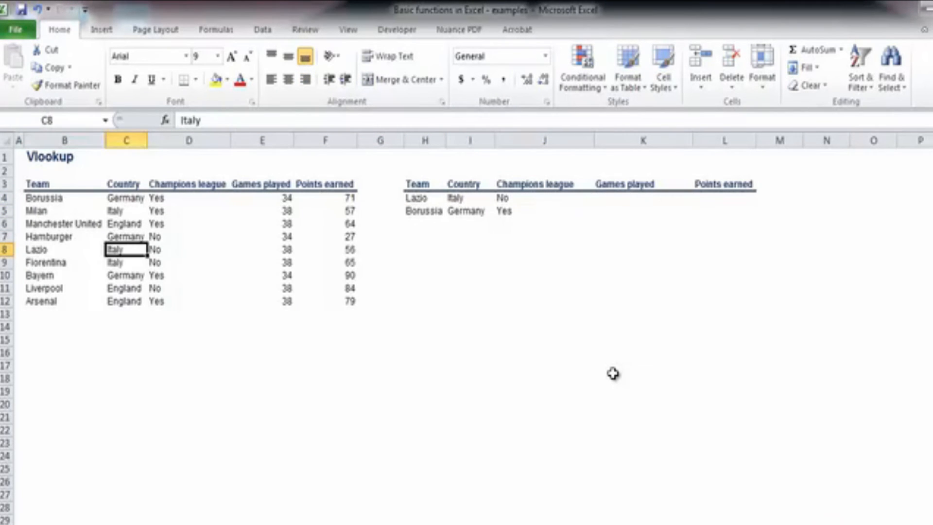
key("Right")
Step: Copy the Champions league lookup formula from J4 into K4 under Games played
key("Right")
key("Right")
key("Right")
key("Right")
key("Right")
key("Right")
key("Up")
key("Up")
key("Up")
key("Up")
key("Left")
key("ctrl+c")
key("Right")
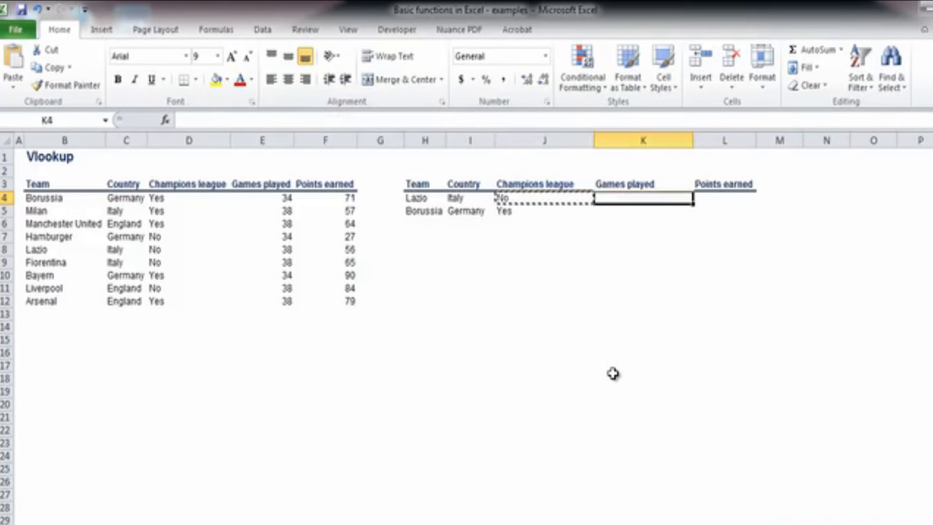
key("ctrl+v")
Step: Set the column index in K4's VLOOKUP formula to 4 to retrieve the games played for Lazio
key("F2")
key("Left")
key("Left")
key("Left")
key("Left")
key("Left")
key("Left")
key("Left")
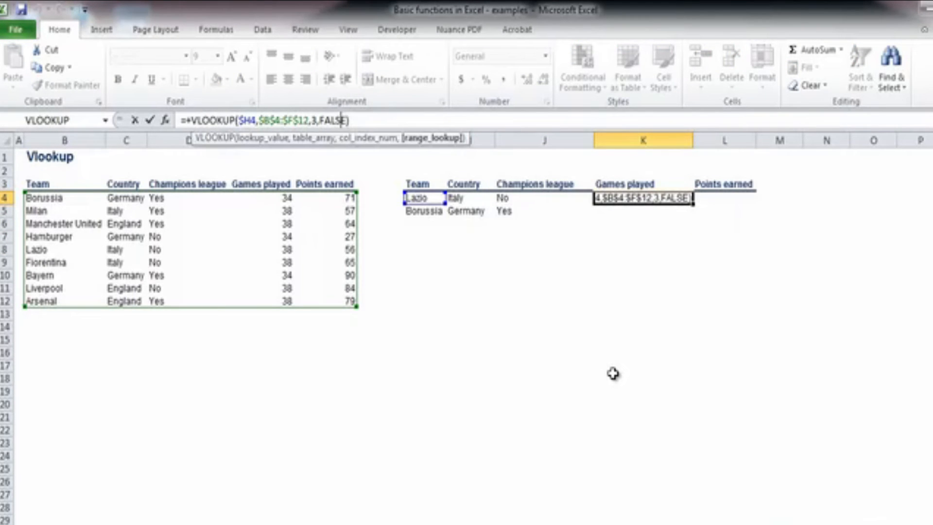
key("BackSpace")
type("4")
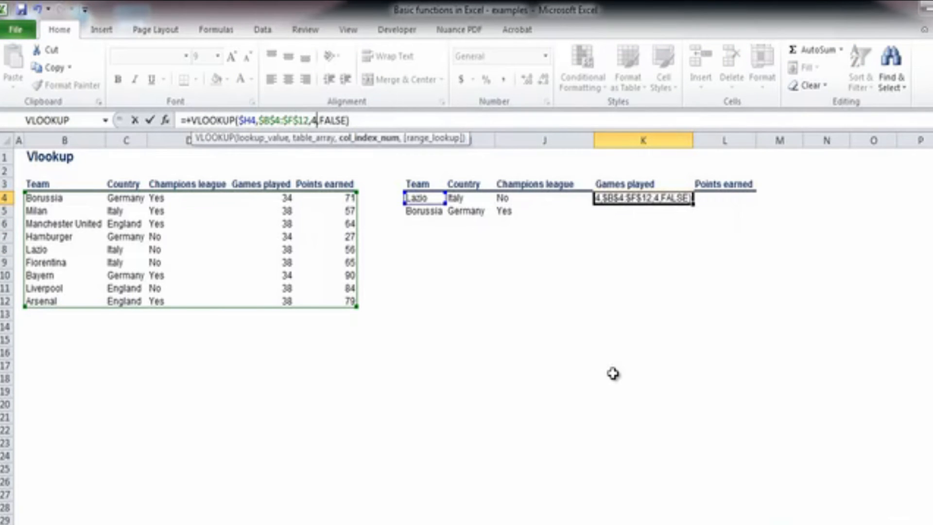
key("Return")
Step: Copy the games played formula from K4 into K5 for Borussia and check its references
key("Up")
key("ctrl+c")
key("Down")
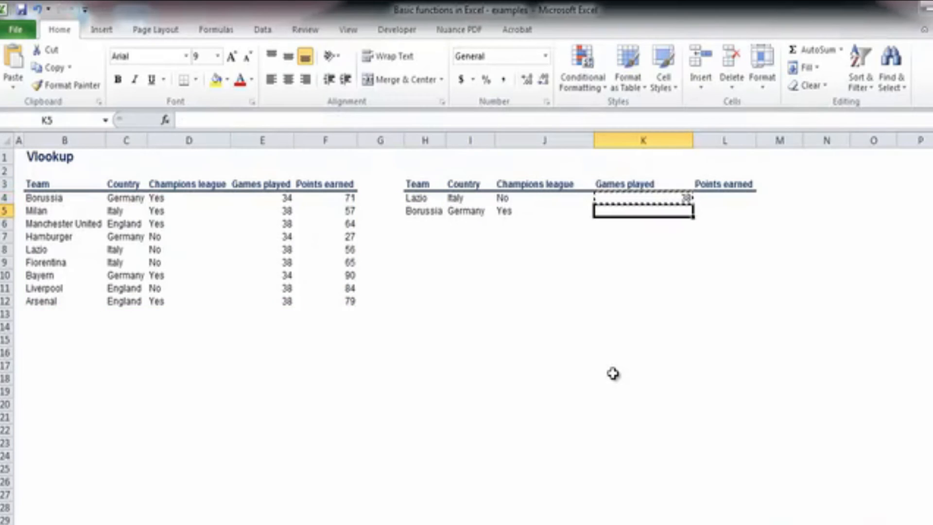
key("ctrl+v")
key("F2")
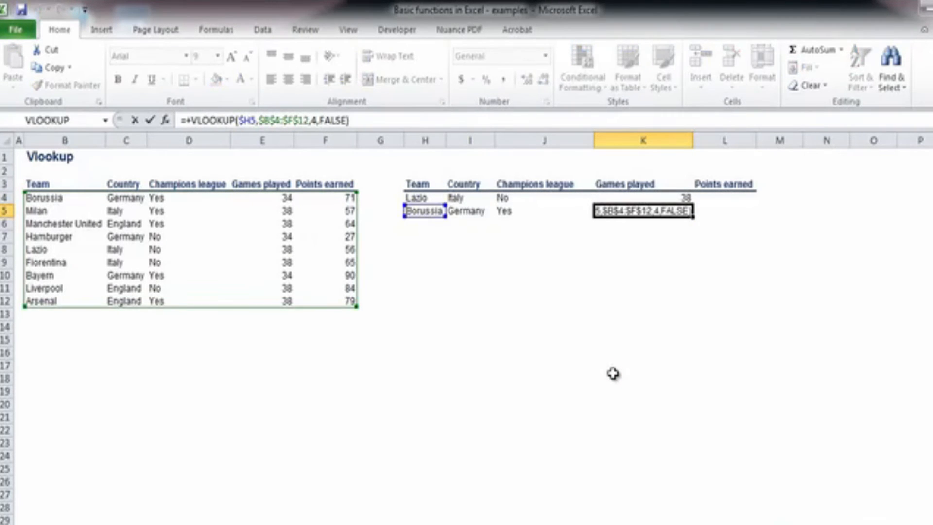
key("ctrl+Return")
Step: Copy the games played formula from K4 into L4 under Points earned
key("Up")
key("ctrl+c")
key("Right")
key("ctrl+v")
Step: Set the column index in L4's VLOOKUP formula to 5 to retrieve the points earned by Lazio
key("F2")
key("Left")
key("Left")
key("Left")
key("Left")
key("Left")
key("Left")
key("Left")
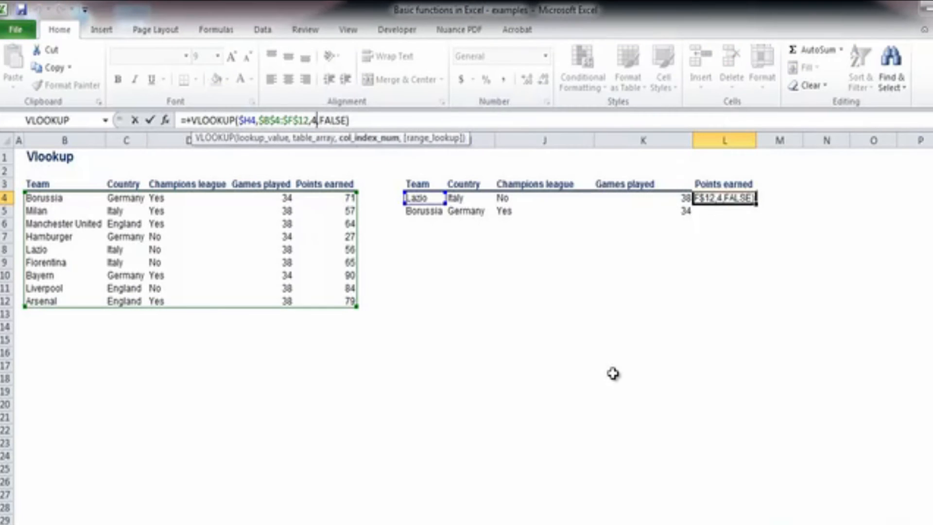
key("BackSpace")
type("5")
key("ctrl+Return")
Step: Copy the points earned formula from L4 into L5 for Borussia
key("ctrl+c")
key("Down")
key("ctrl+v")
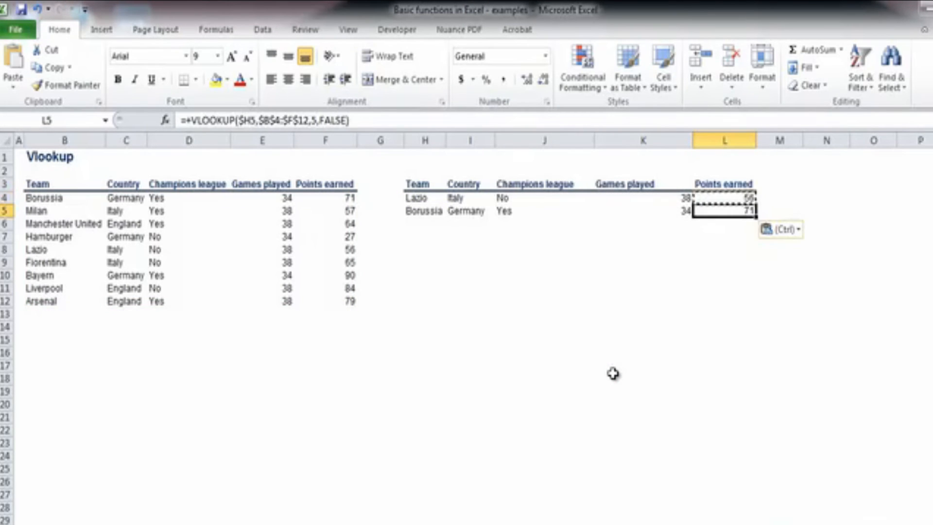
Step: Switch to the Hlookup worksheet and go to the empty Country cell I4 for Milan
key("ctrl+Page_Down")
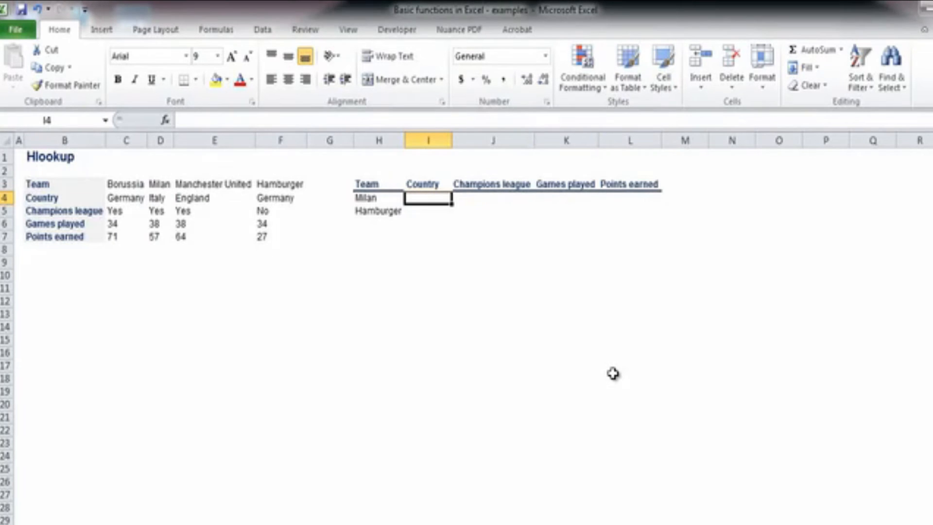
key("Left")
key("Left")
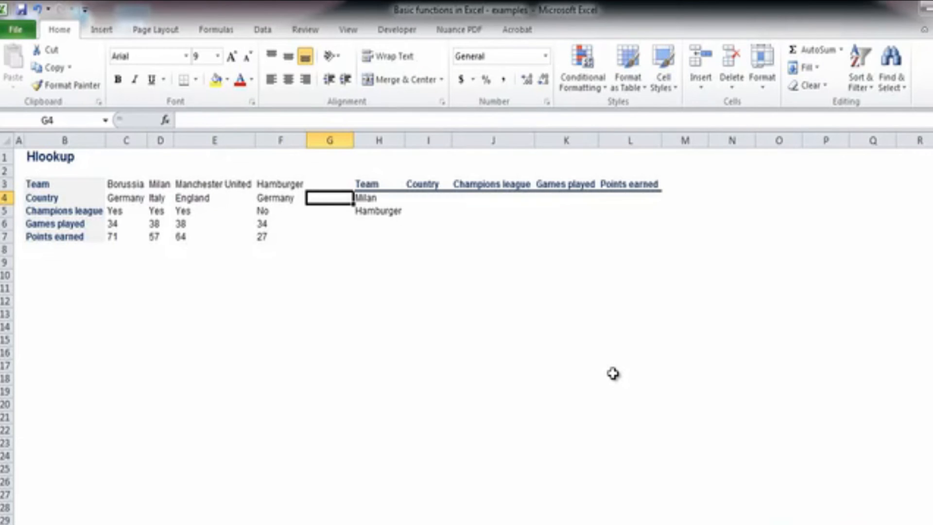
key("Right")
key("Right")
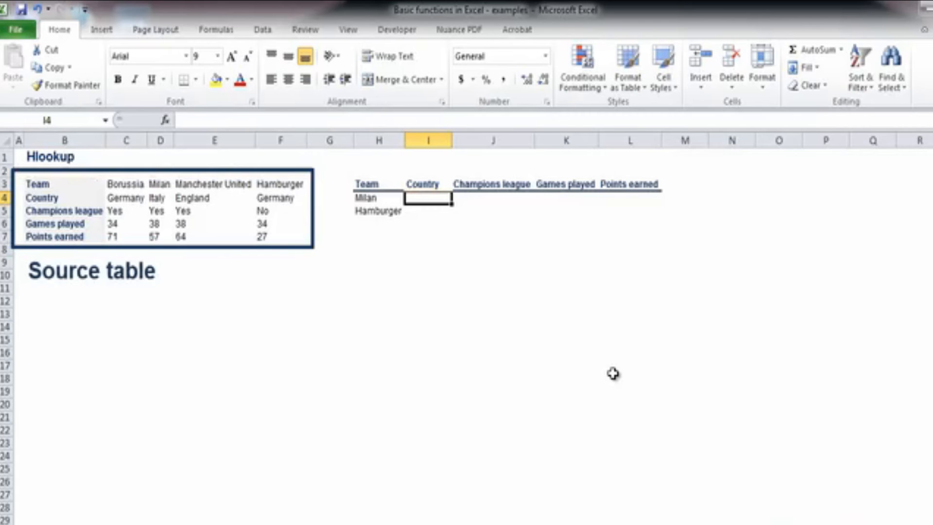
Step: Examine the layout of the horizontal source table B3:F7 and the unfilled table H3:L5 by highlighting each range
key("Left")
key("Left")
key("Left")
key("Up")
key("shift+Left")
key("shift+Left")
key("shift+Left")
key("shift+Left")
key("shift+Down")
key("shift+Down")
key("shift+Down")
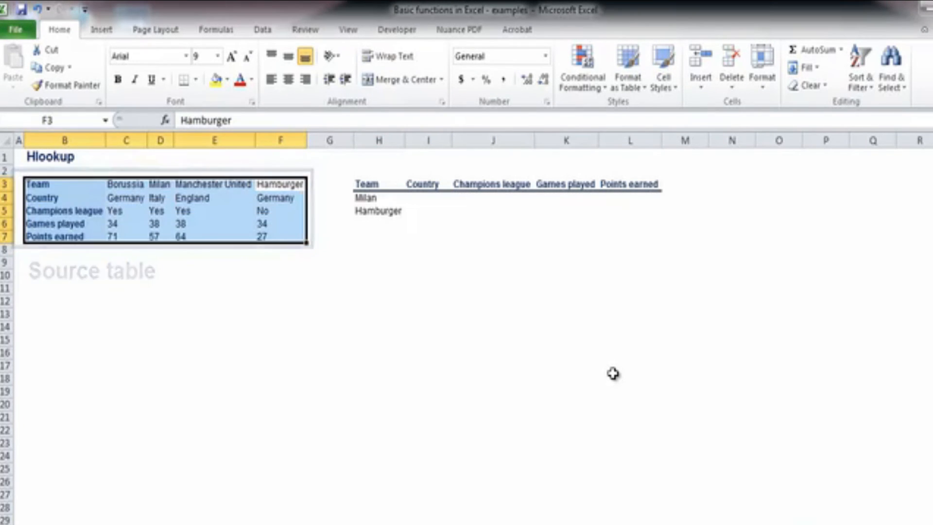
key("Right")
key("Right")
key("shift+Right")
key("shift+Right")
key("shift+Right")
key("shift+Right")
key("shift+Down")
key("shift+Down")
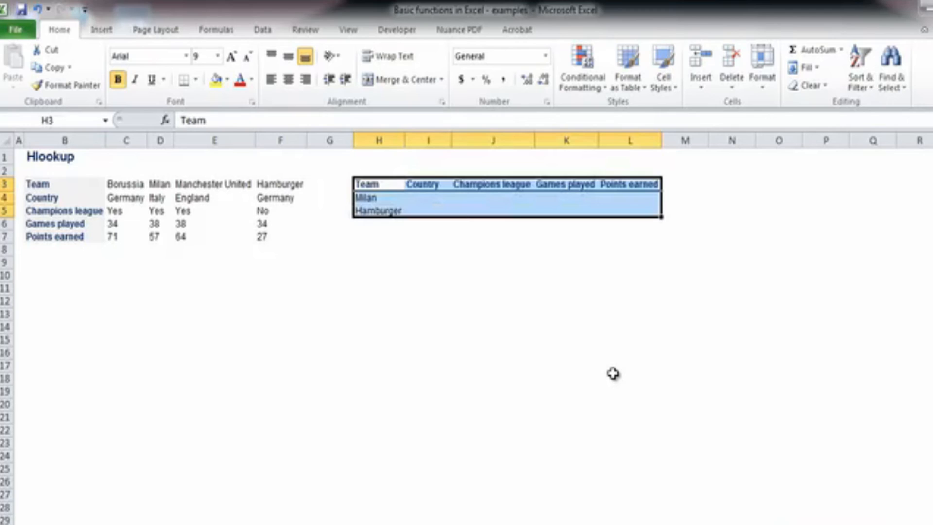
Step: Start an HLOOKUP formula in I4 with Milan's cell as lookup value, locking its column as $H4
key("Down")
key("Right")
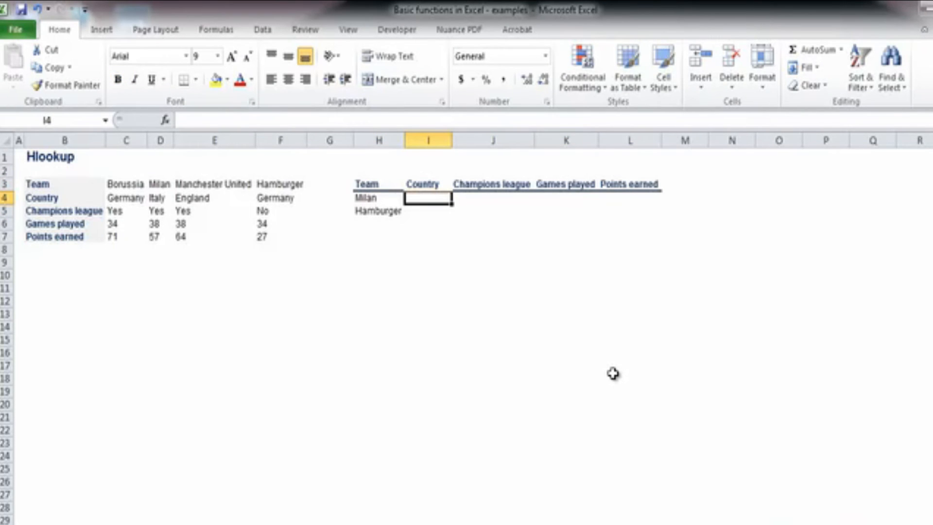
type("+HLO")
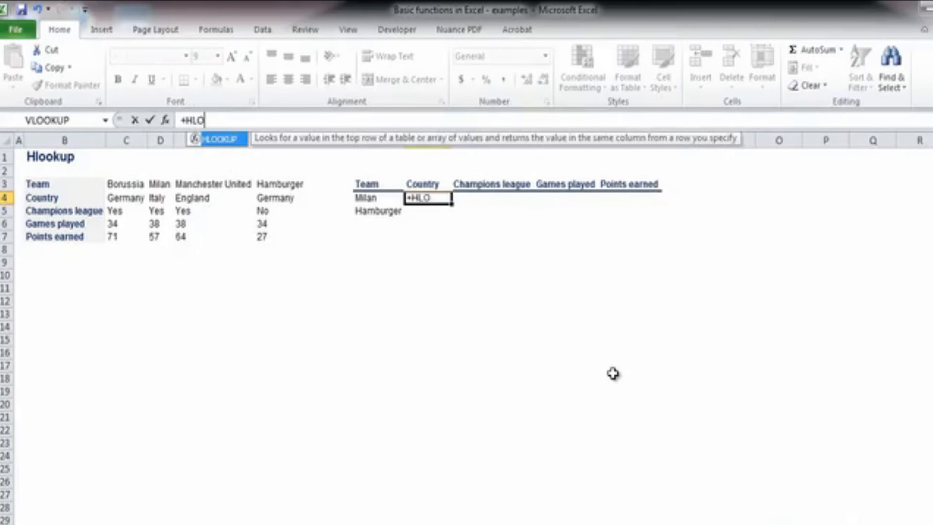
type("OKUP(")
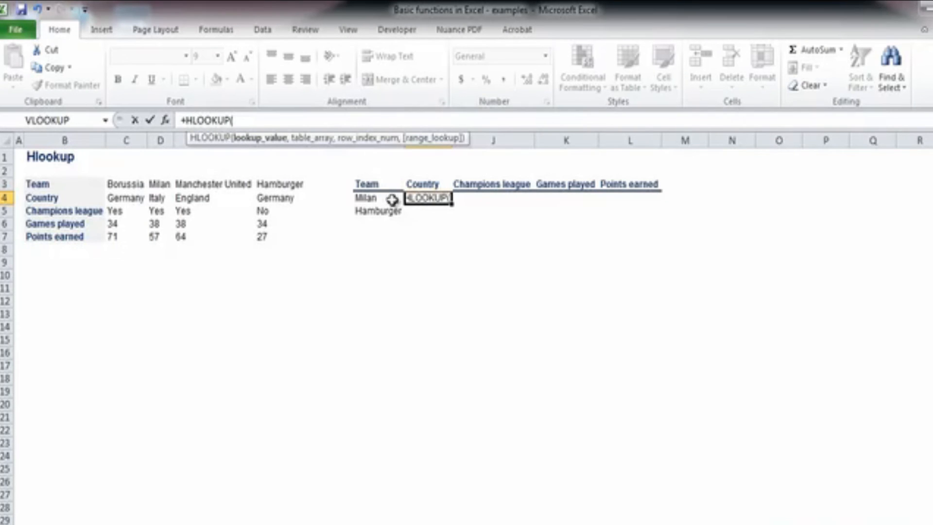
left_click(377, 198)
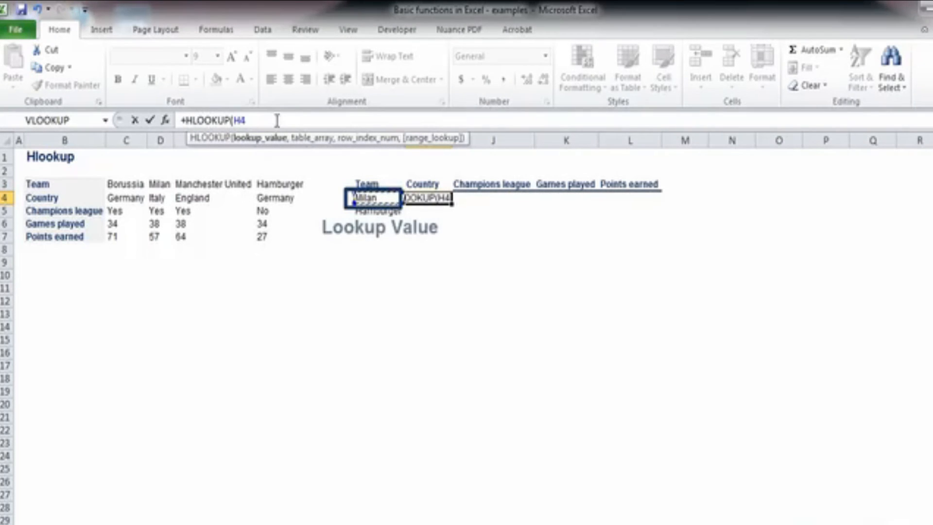
type("$H4")
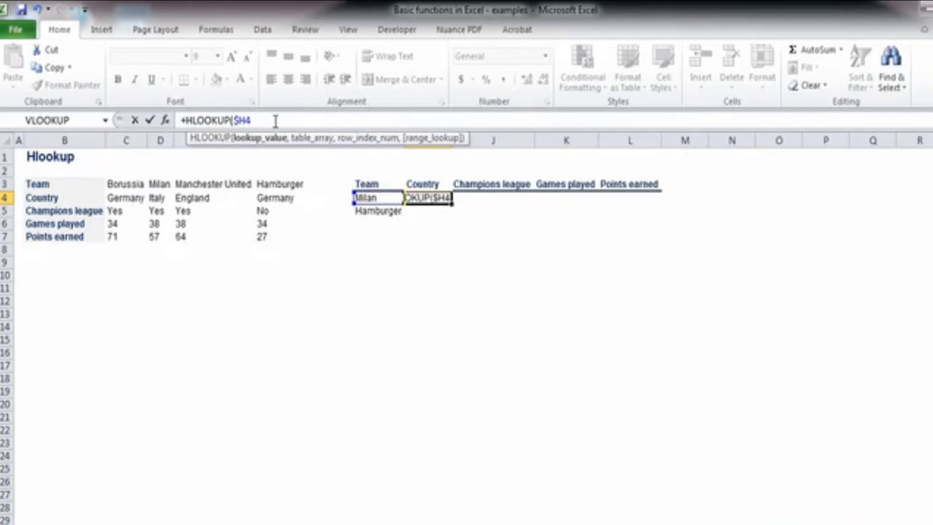
type(",")
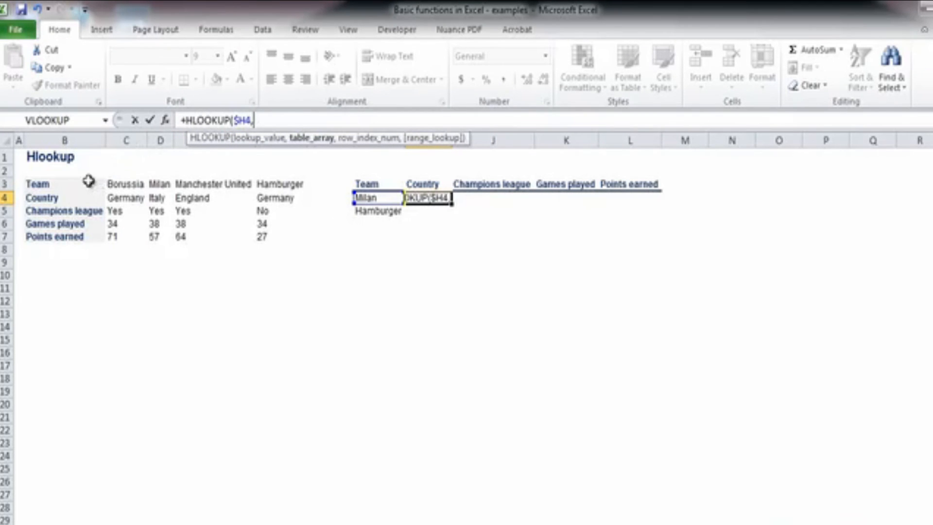
Step: Complete I4's HLOOKUP with the absolute table range $B$3:$F$7, row index 2 and an exact match (FALSE)
left_click_drag(78, 184, 265, 236)
key("F4")
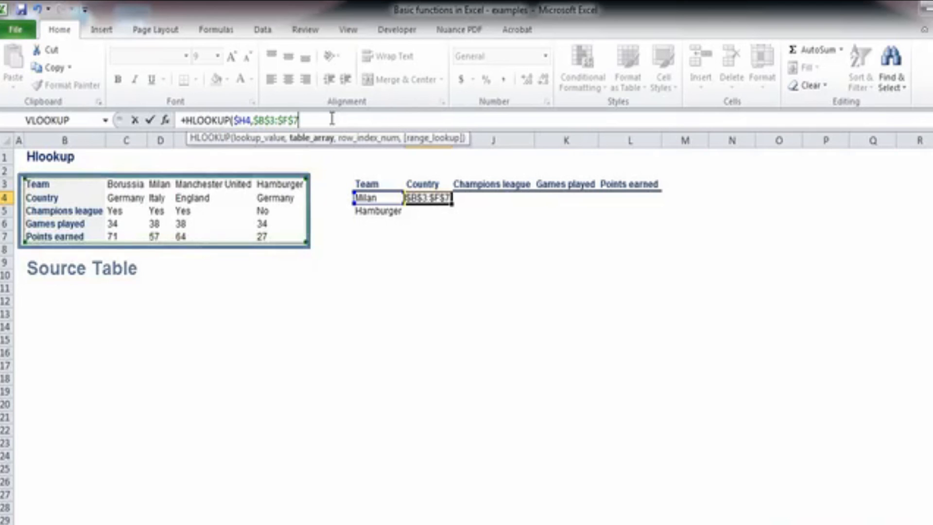
type(",2")
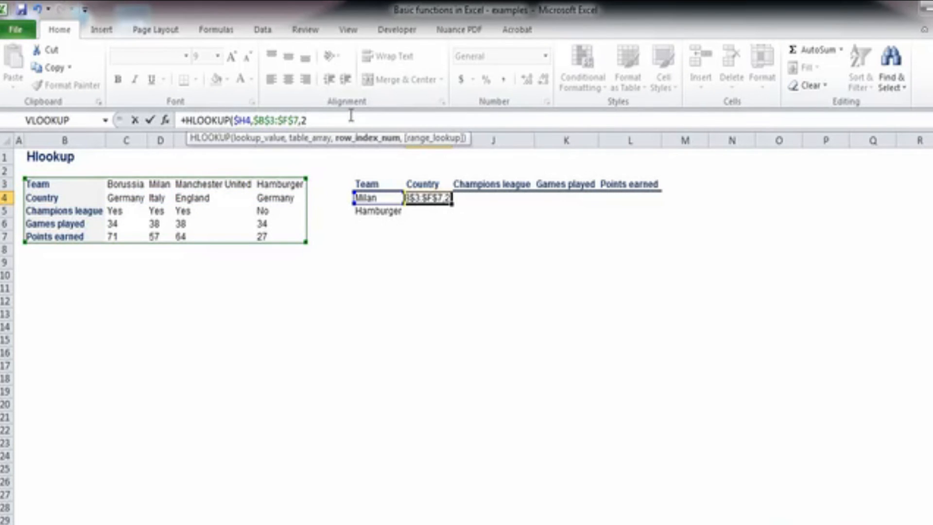
type(",false)")
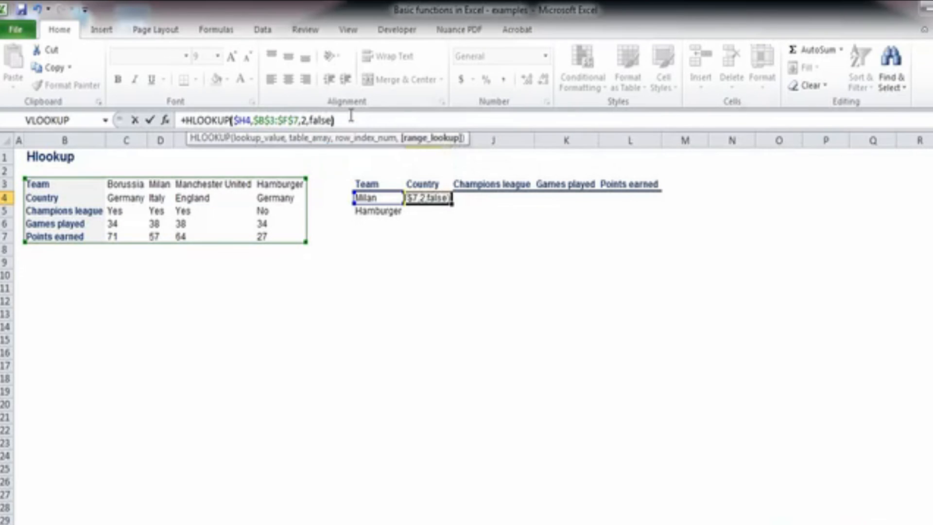
key("Return")
key("Up")
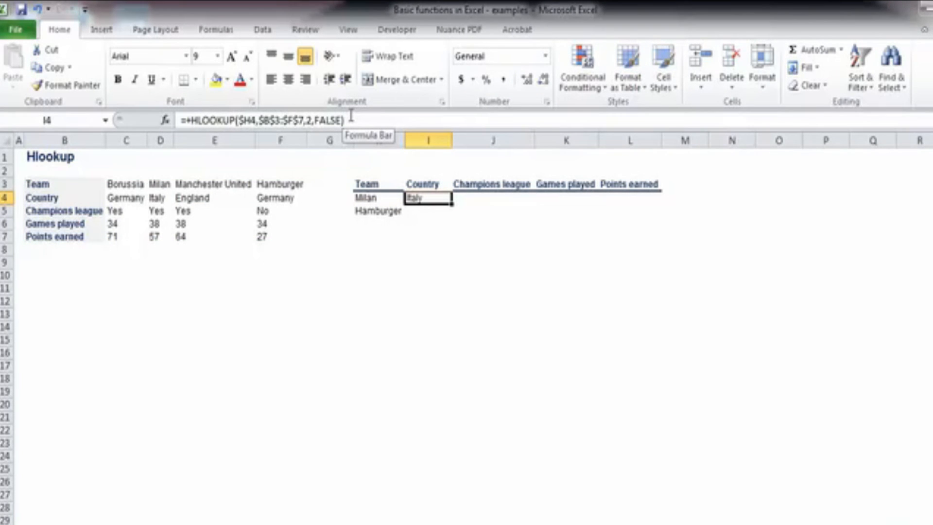
Step: Copy the country HLOOKUP formula from I4 into I5 for Hamburger
key("ctrl+c")
key("Down")
key("ctrl+v")
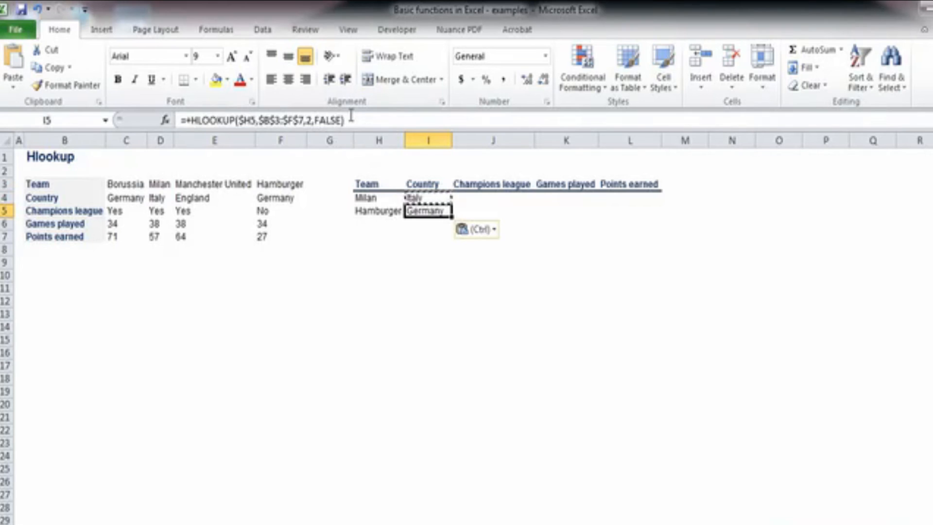
Step: Copy the country HLOOKUP formula from I4 into J4 under Champions league
key("Up")
key("Right")
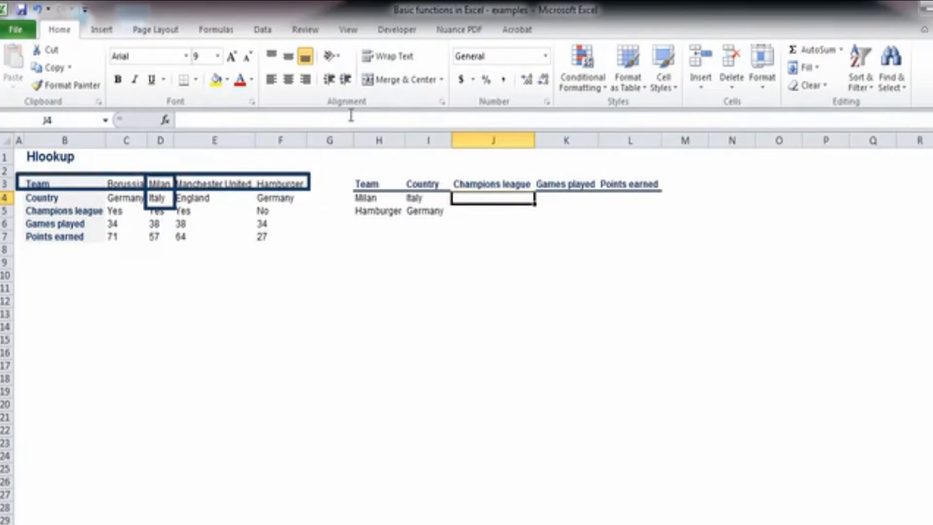
key("Left")
key("Down")
key("Up")
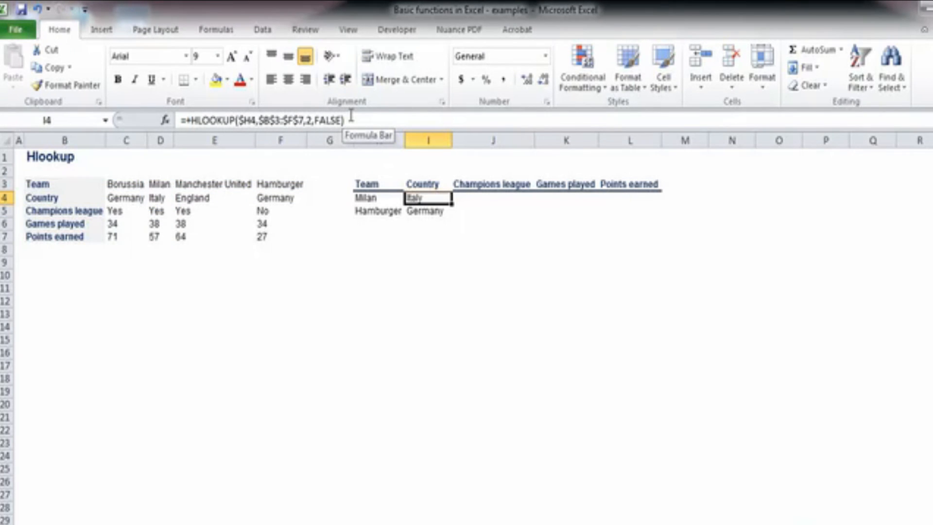
key("ctrl+c")
key("Right")
key("ctrl+v")
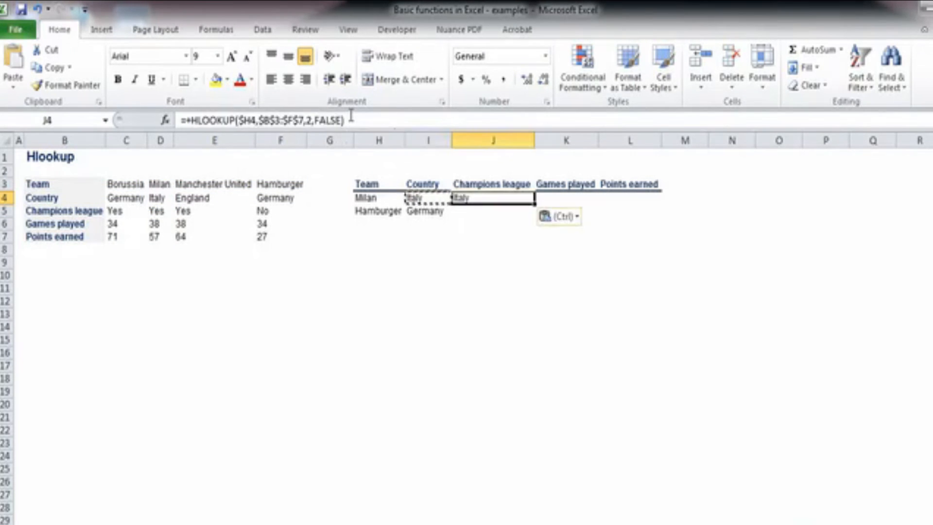
left_click(352, 115)
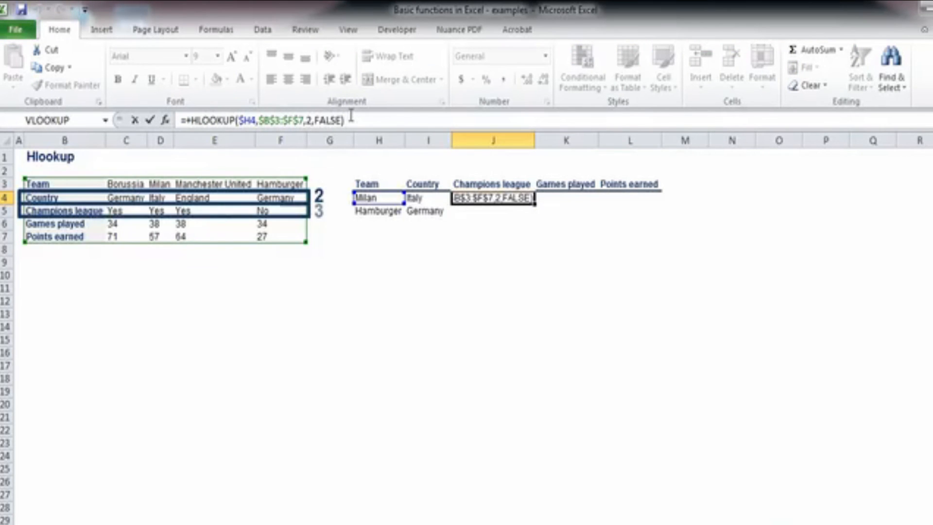
key("Escape")
key("Left")
key("Left")
key("Right")
key("Right")
Step: Set the row index in J4's HLOOKUP formula to 3 to retrieve Milan's Champions league value
left_click(352, 116)
key("Left")
key("Left")
key("Left")
key("Left")
key("Left")
key("Left")
key("Left")
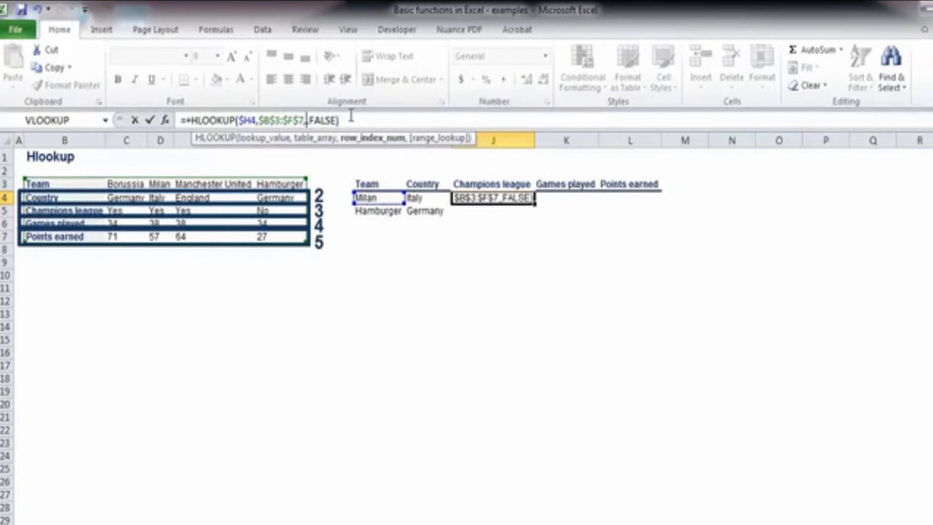
type("3")
key("Return")
Step: Copy the Champions league HLOOKUP formula from J4 into J5 for Hamburger
key("Up")
key("ctrl+c")
key("Down")
key("ctrl+v")
Step: Paste the Champions league HLOOKUP formula into K4 and set its row index to 4 for Milan's games played
key("Up")
key("Right")
key("ctrl+v")
left_click(351, 116)
key("Left")
key("Left")
key("Left")
key("Left")
key("Left")
key("Left")
key("BackSpace")
key("BackSpace")
type("4,")
key("Return")
Step: Copy the games played HLOOKUP formula from K4 into K5 for Hamburger
key("Up")
key("ctrl+c")
key("Down")
key("ctrl+v")
Step: Paste the games played HLOOKUP formula into L4 and set its row index to 5 for Milan's points earned
key("Up")
key("Right")
key("ctrl+v")
left_click(351, 115)
key("Left")
key("Left")
key("Left")
key("Left")
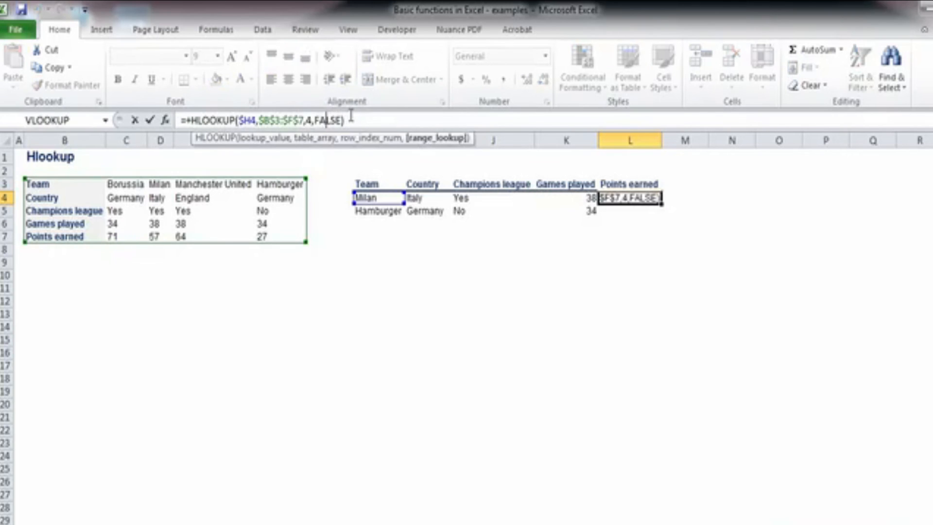
type("5")
key("Return")
Step: Copy the points earned HLOOKUP formula from L4 into L5 for Hamburger
key("Up")
key("ctrl+c")
key("Down")
key("ctrl+v")
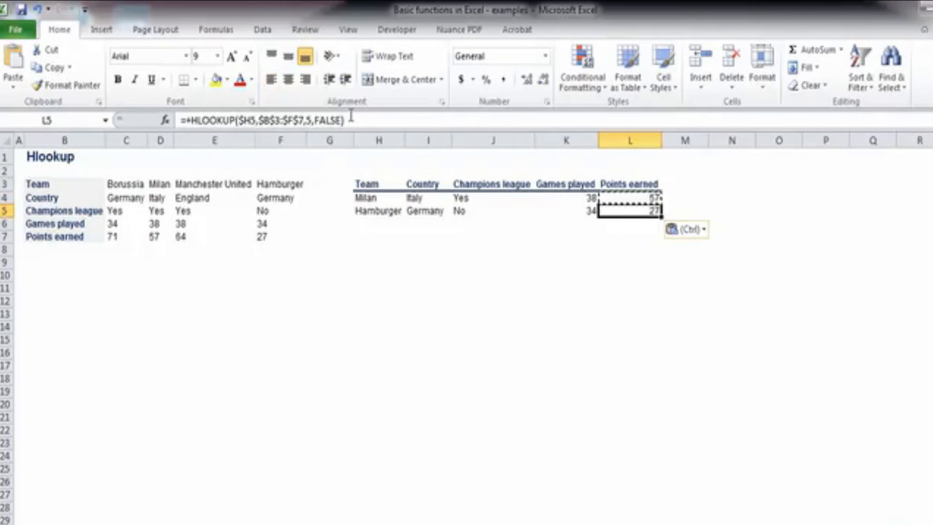